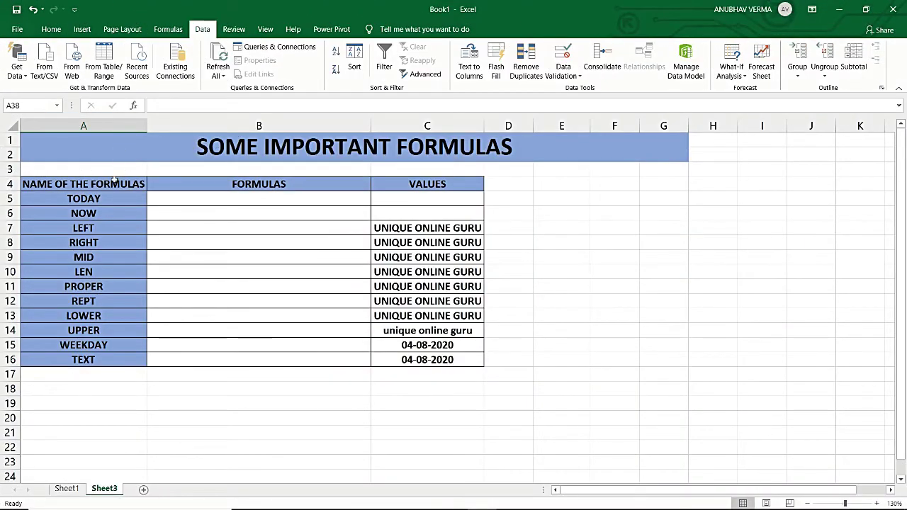
# - Go through the formula names TODAY to TEXT and select the whole list
pyautogui.click(110, 198)
pyautogui.click(104, 217)
pyautogui.click(103, 228)
pyautogui.click(99, 242)
pyautogui.click(97, 259)
pyautogui.click(98, 272)
pyautogui.click(99, 285)
pyautogui.click(94, 301)
pyautogui.click(92, 316)
pyautogui.click(95, 332)
pyautogui.click(92, 344)
pyautogui.click(90, 357)
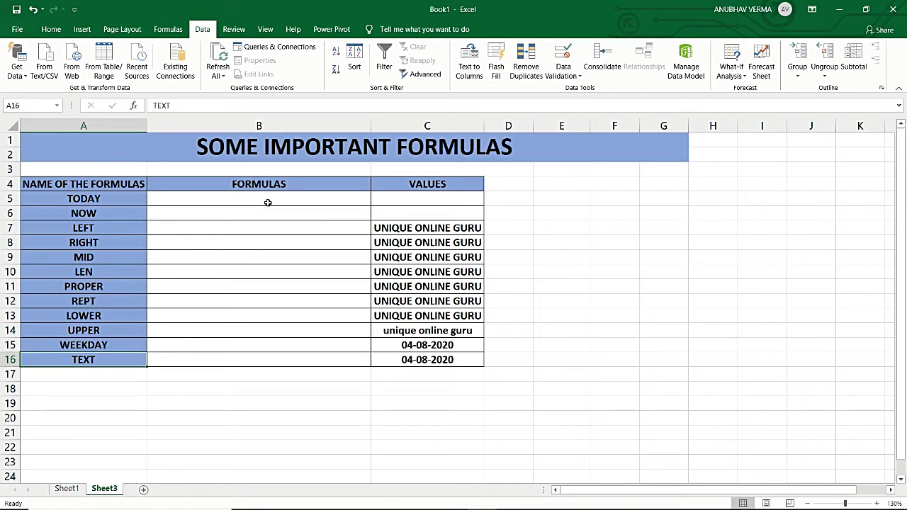
pyautogui.moveTo(117, 202); pyautogui.dragTo(99, 360)
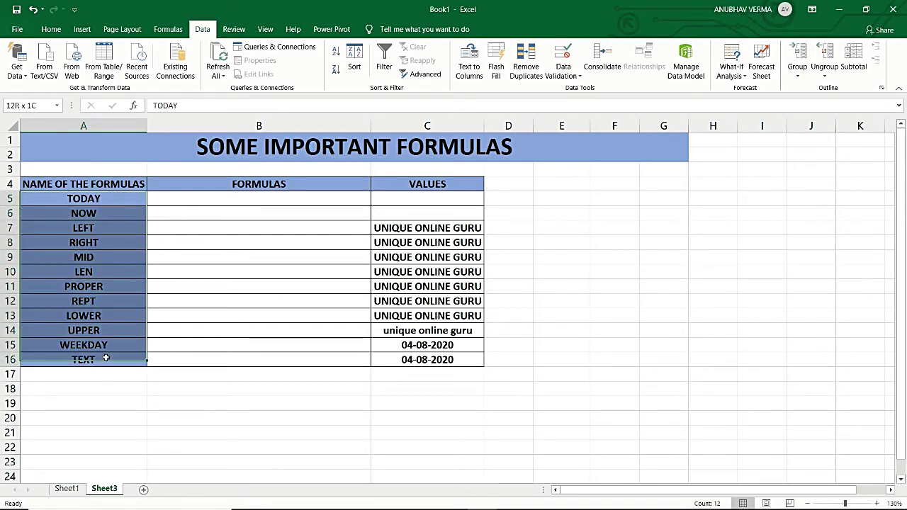
# - Enter =TODAY() in the TODAY row's FORMULAS cell
pyautogui.click(210, 196)
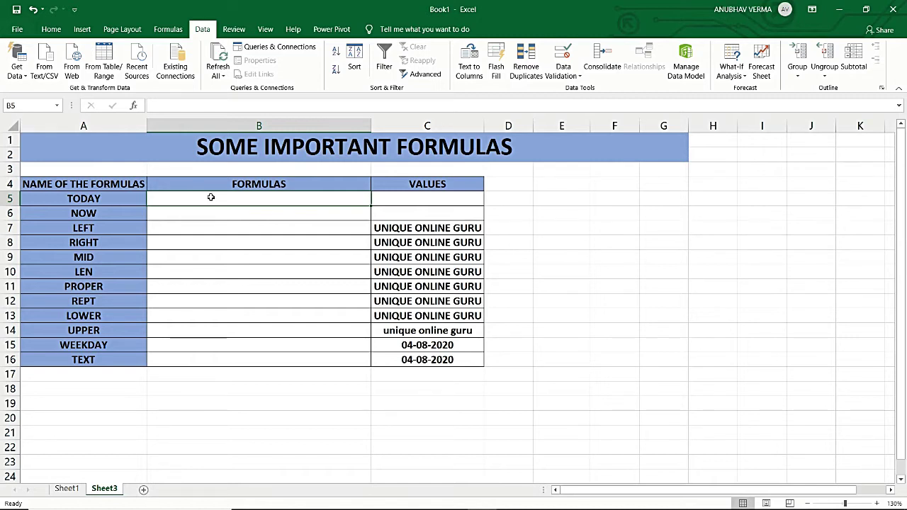
pyautogui.write('=TODAY')
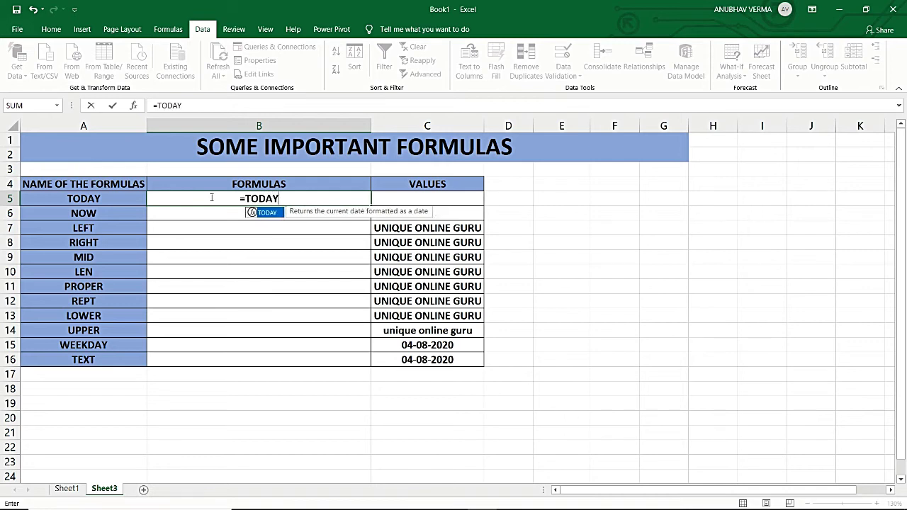
pyautogui.write('(')
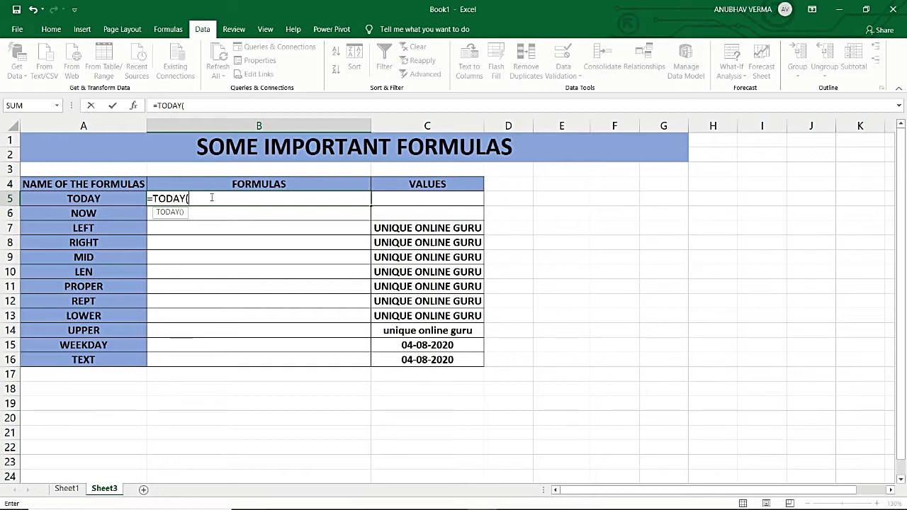
pyautogui.write(')')
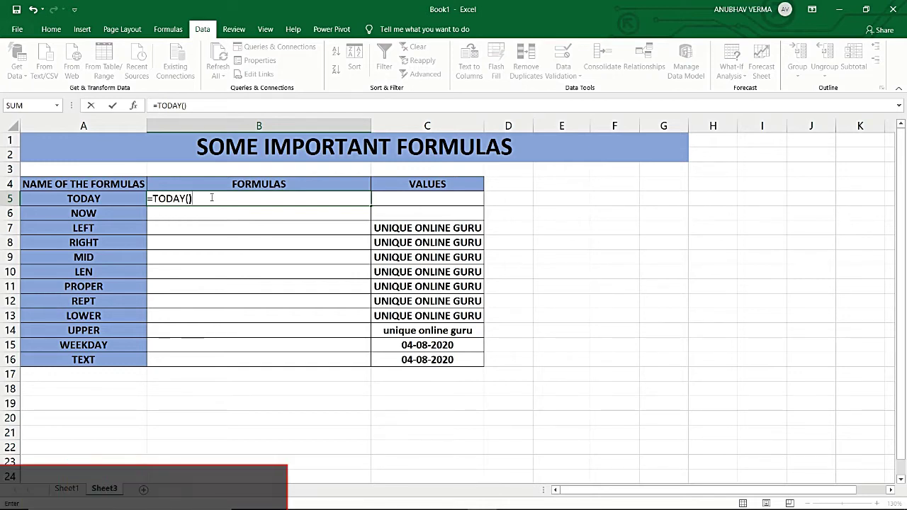
pyautogui.press('Return')
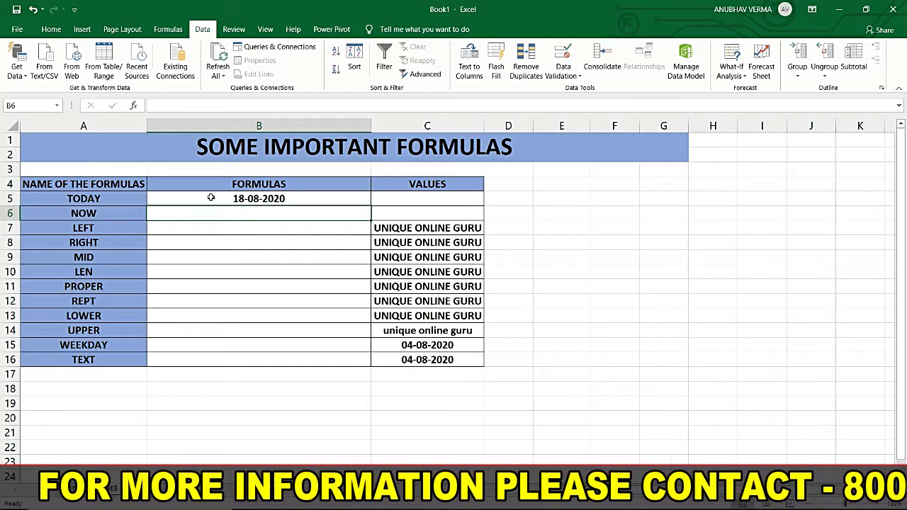
# - Enter =NOW() in the NOW row, correcting a mistyped M
pyautogui.write('=M')
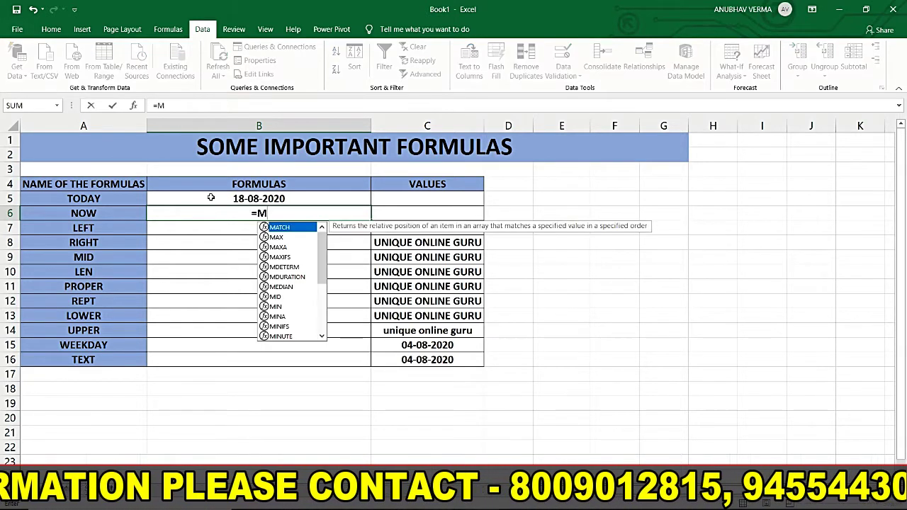
pyautogui.press('BackSpace')
pyautogui.write('NOW(')
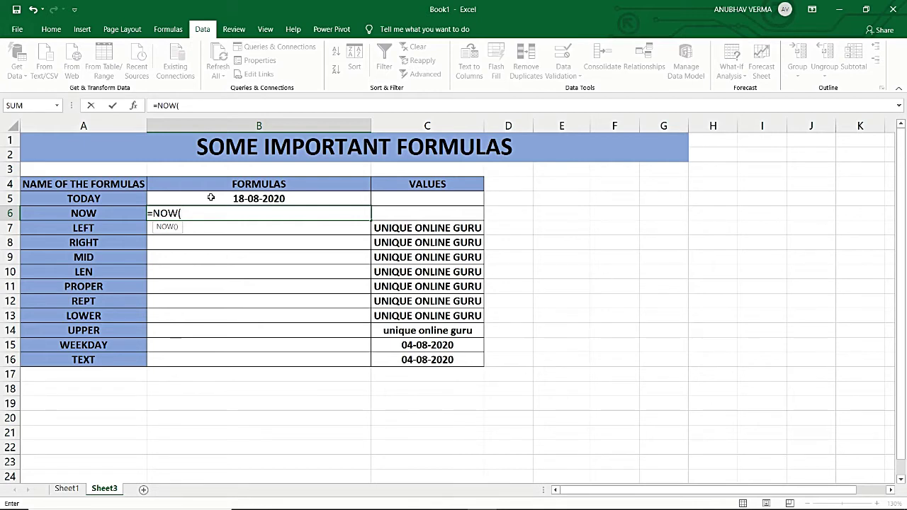
pyautogui.write(')')
pyautogui.press('Return')
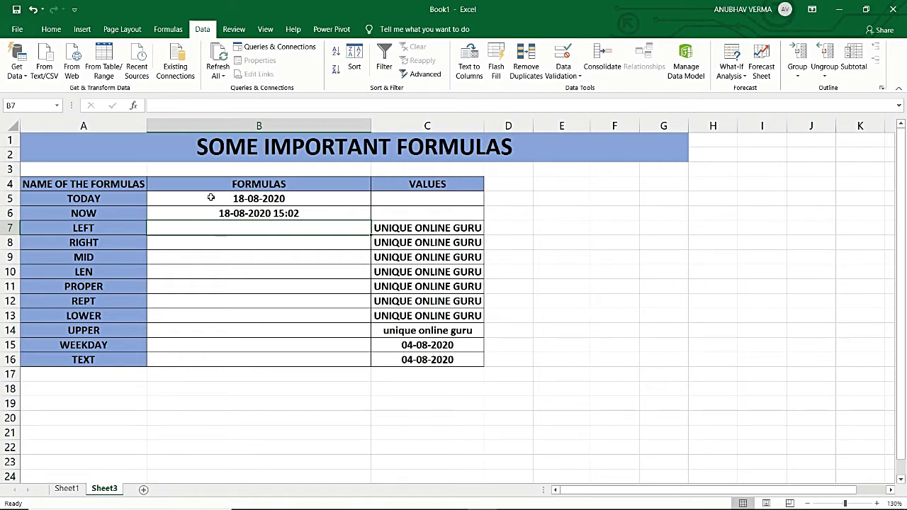
# - Enter =LEFT(C7,3) in the LEFT row so it returns UNI, then check C7
pyautogui.write('=')
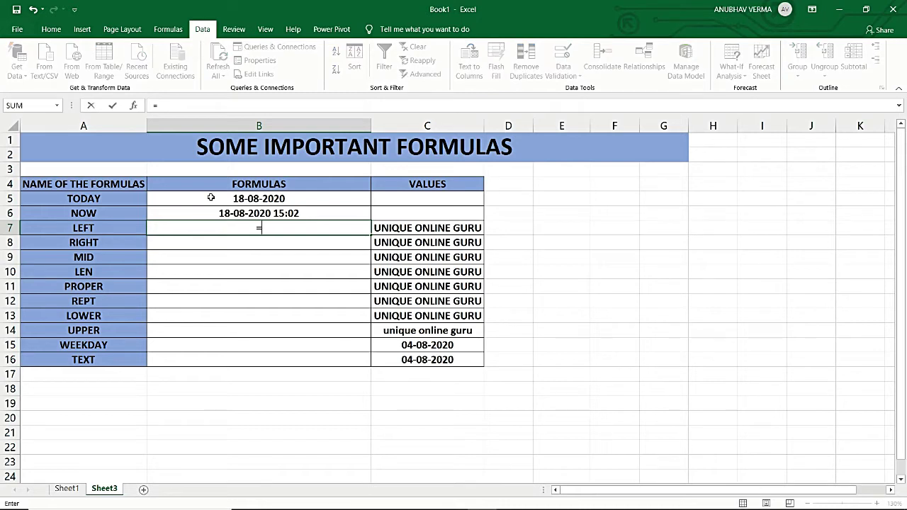
pyautogui.write('LEFT')
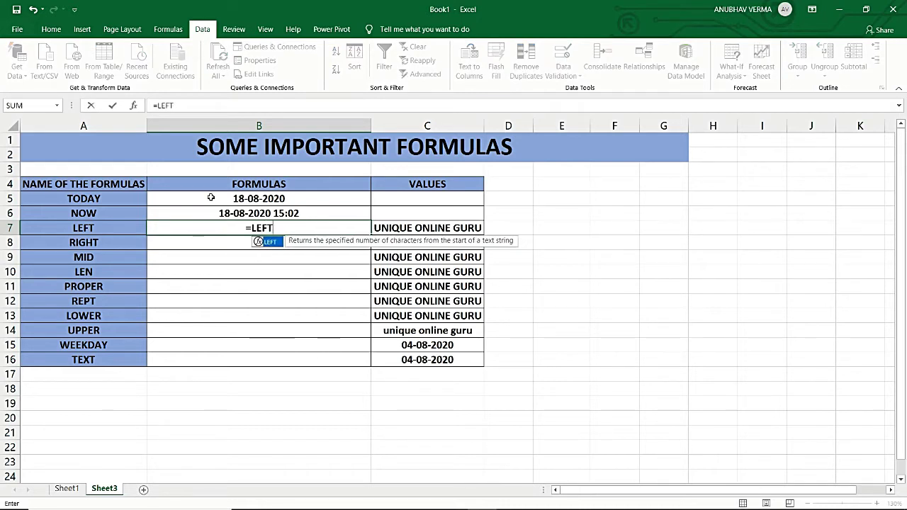
pyautogui.write('(')
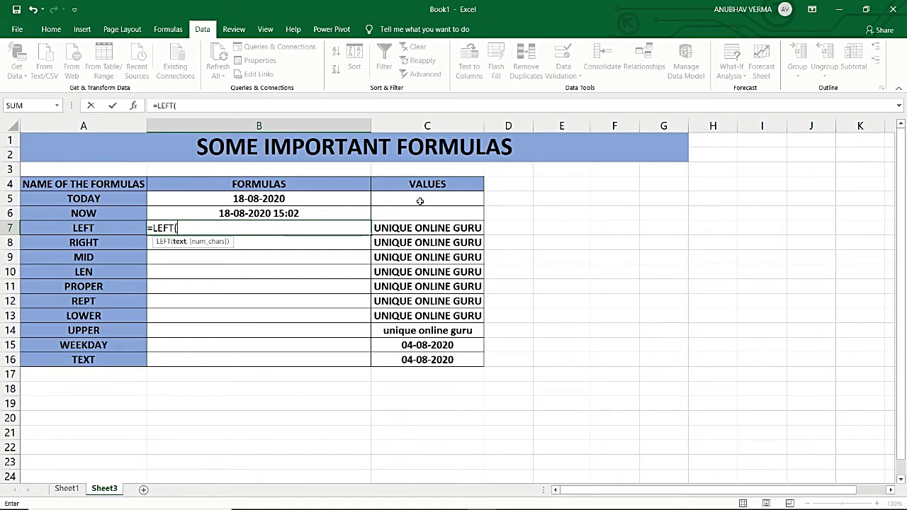
pyautogui.click(457, 228)
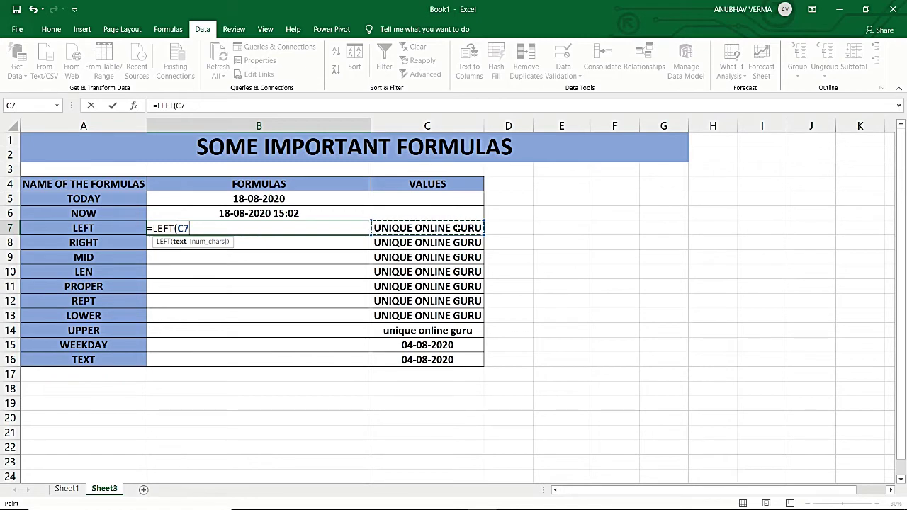
pyautogui.write(',')
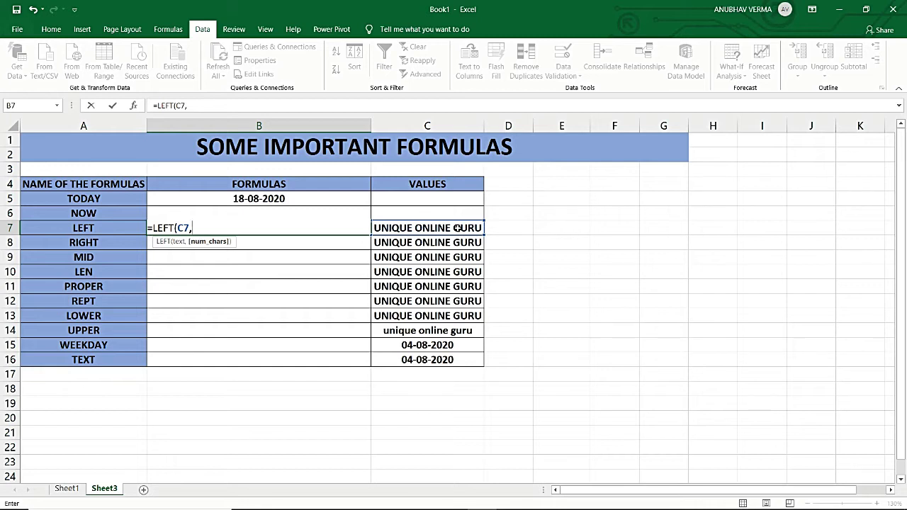
pyautogui.write('3')
pyautogui.write(')')
pyautogui.press('Return')
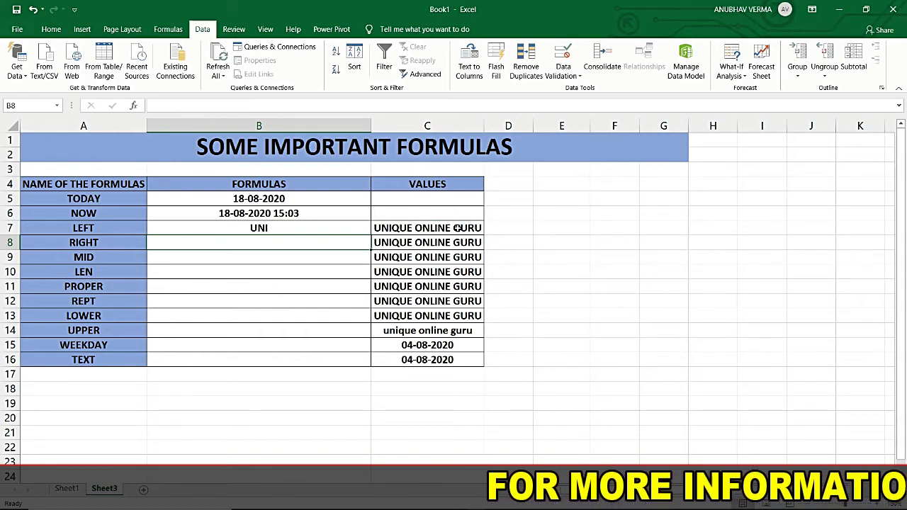
pyautogui.click(379, 228)
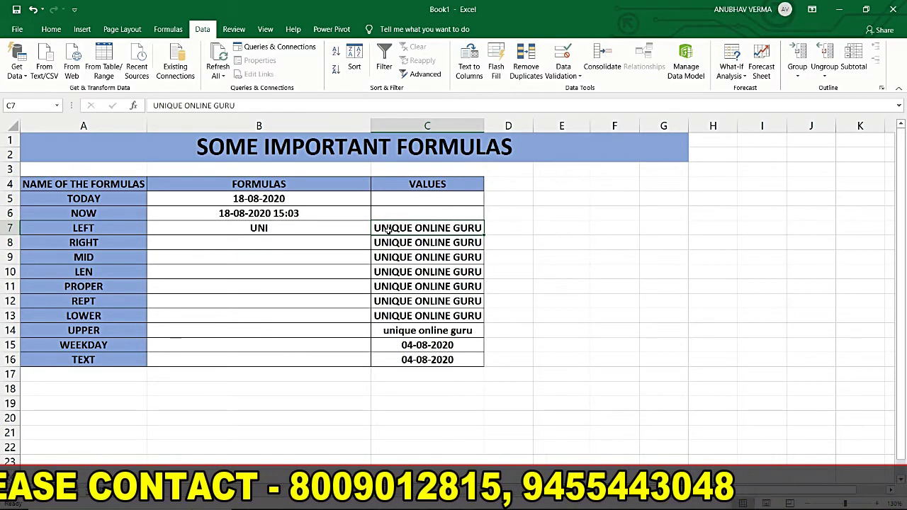
pyautogui.click(350, 242)
# - Enter =RIGHT(C8,3) in the RIGHT row, returning URU, and check the formula and source cells
pyautogui.write('=')
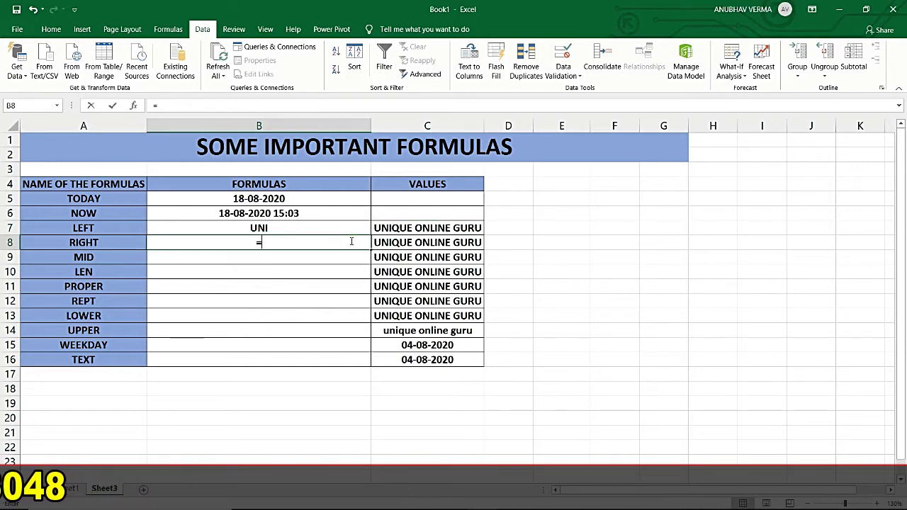
pyautogui.write('RIGH')
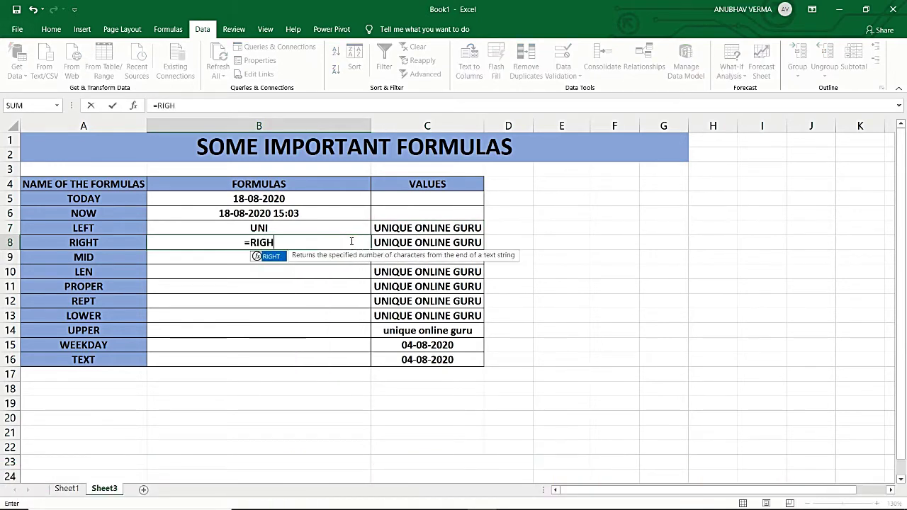
pyautogui.press('Tab')
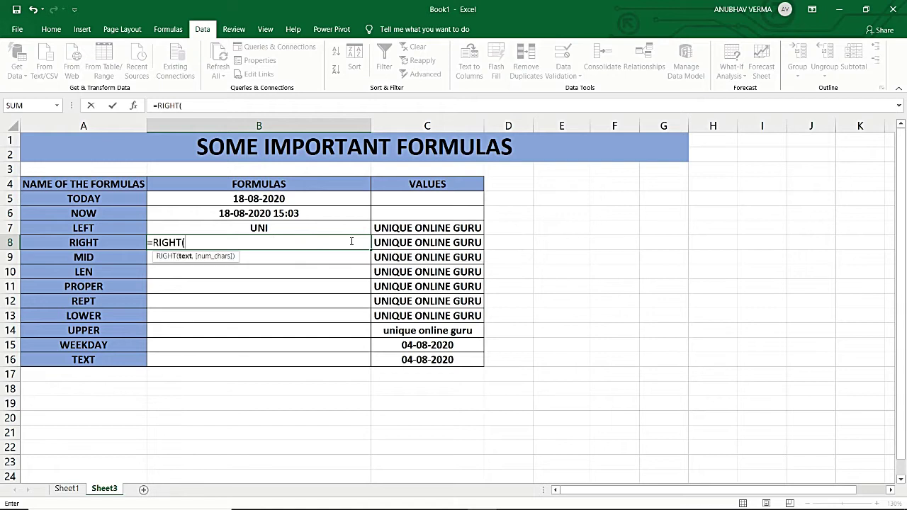
pyautogui.click(389, 243)
pyautogui.write(',3')
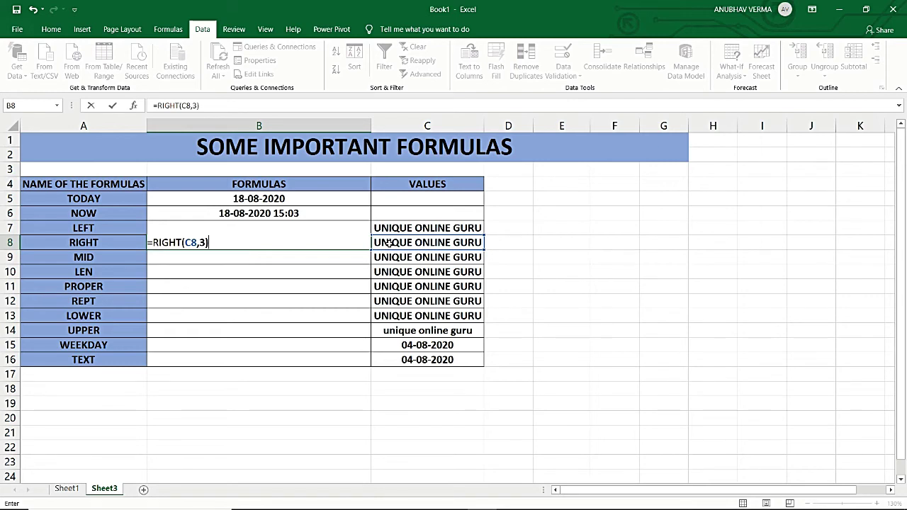
pyautogui.press('Return')
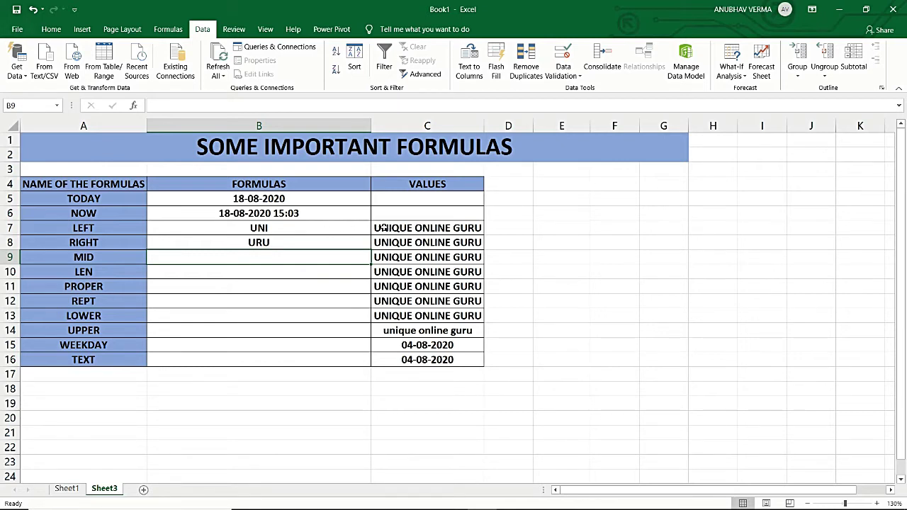
pyautogui.click(314, 244)
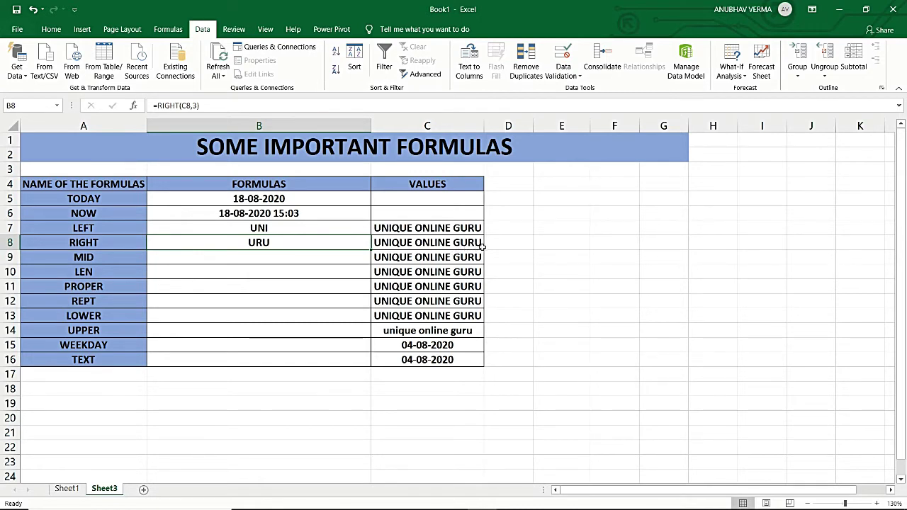
pyautogui.click(480, 242)
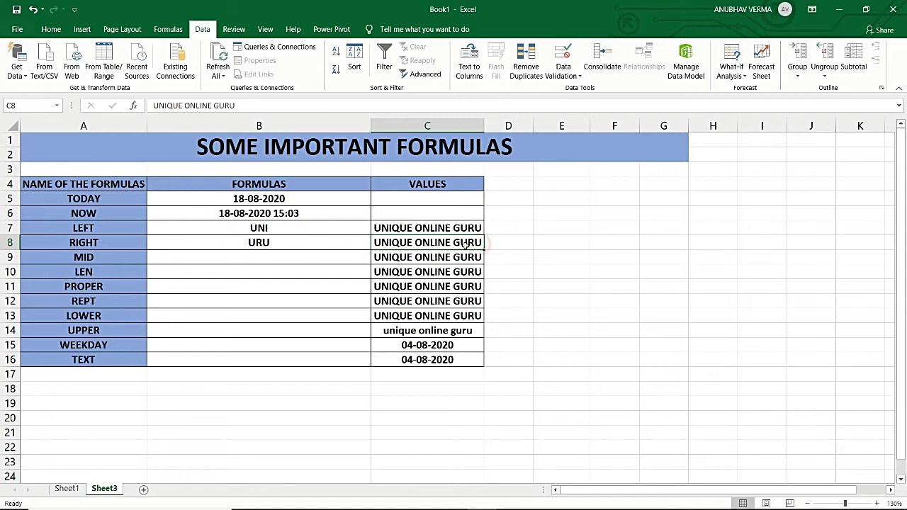
pyautogui.click(400, 227)
# - Enter =MID(C9,3,3) in the MID row so it returns IQU
pyautogui.doubleClick(319, 258)
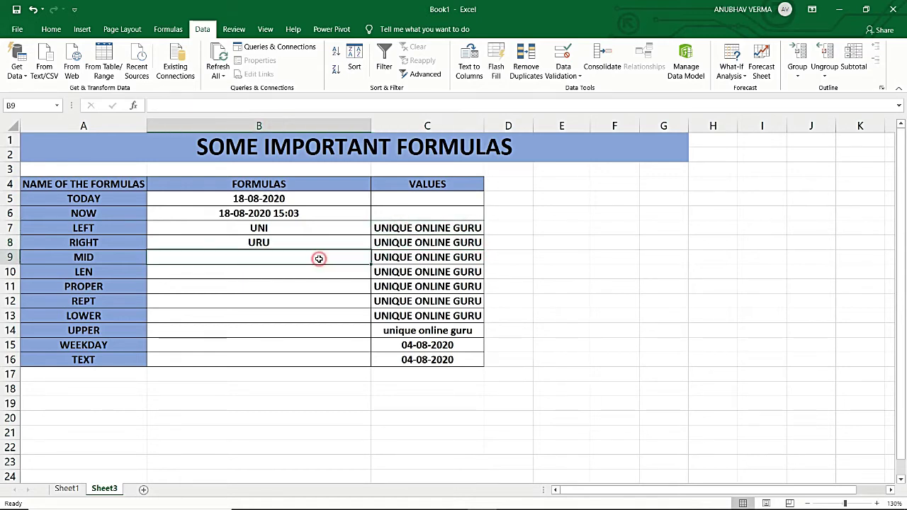
pyautogui.write('=M')
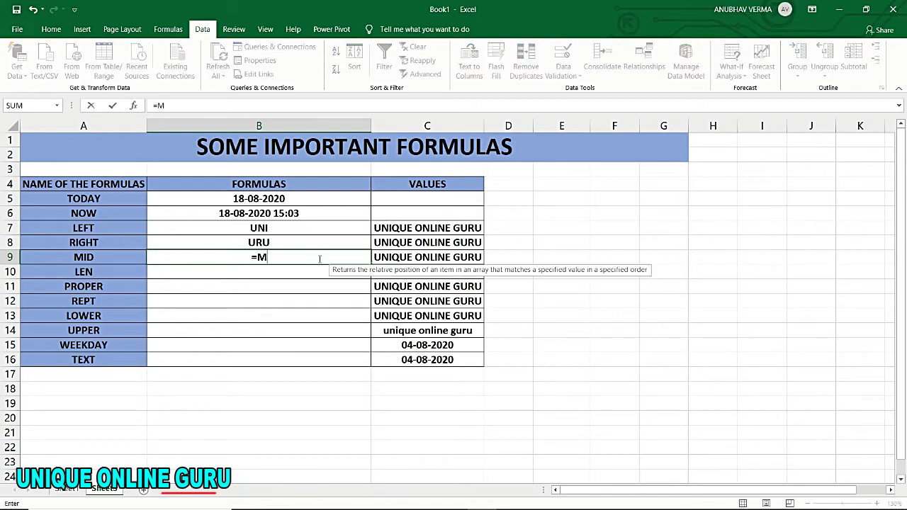
pyautogui.write('ID(')
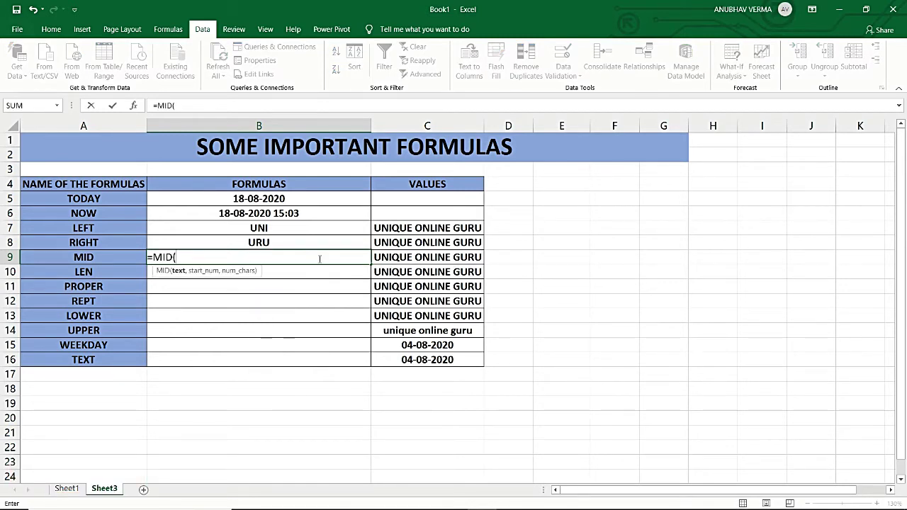
pyautogui.click(393, 261)
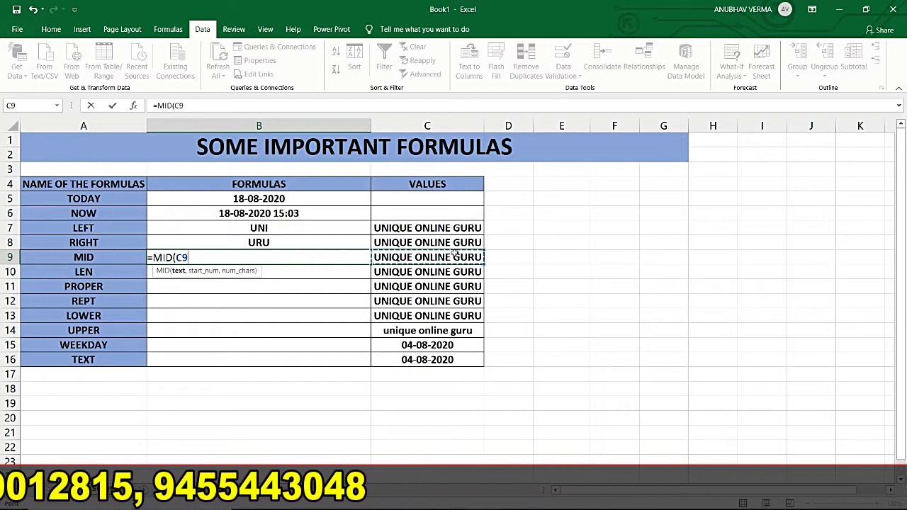
pyautogui.write(',')
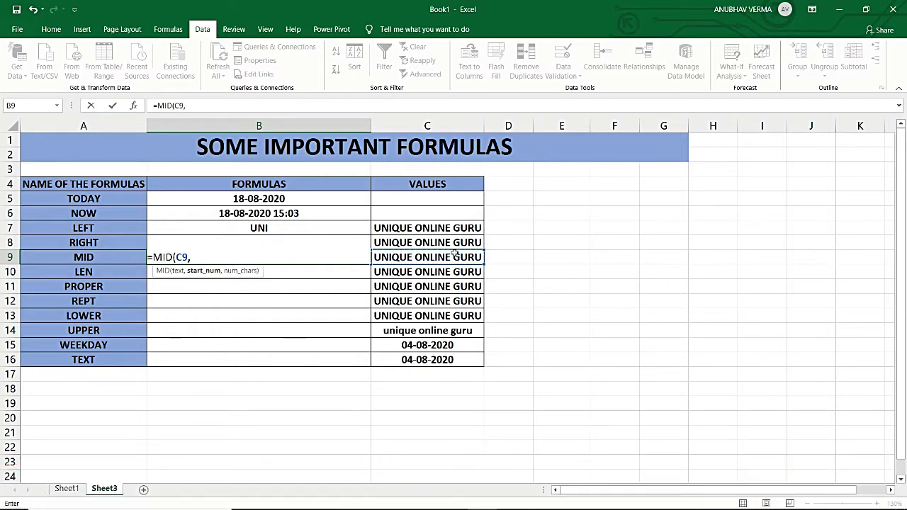
pyautogui.write('3,3')
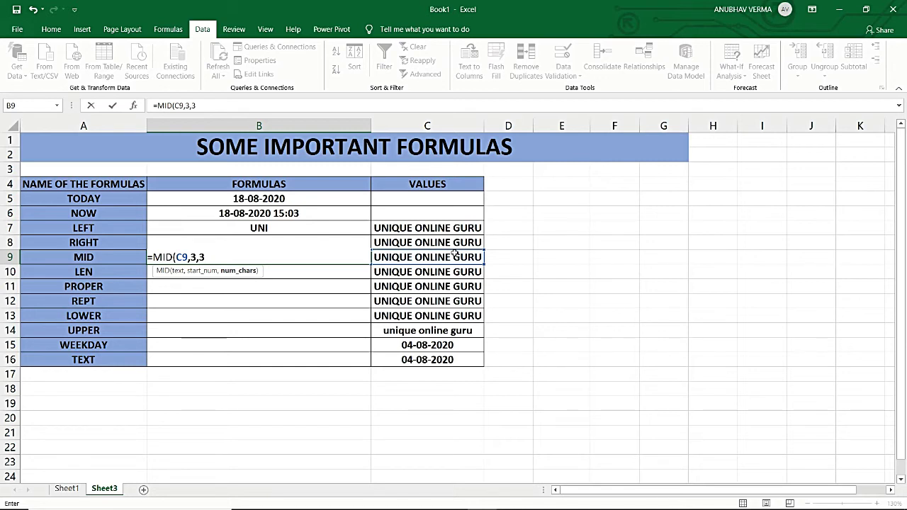
pyautogui.write(')')
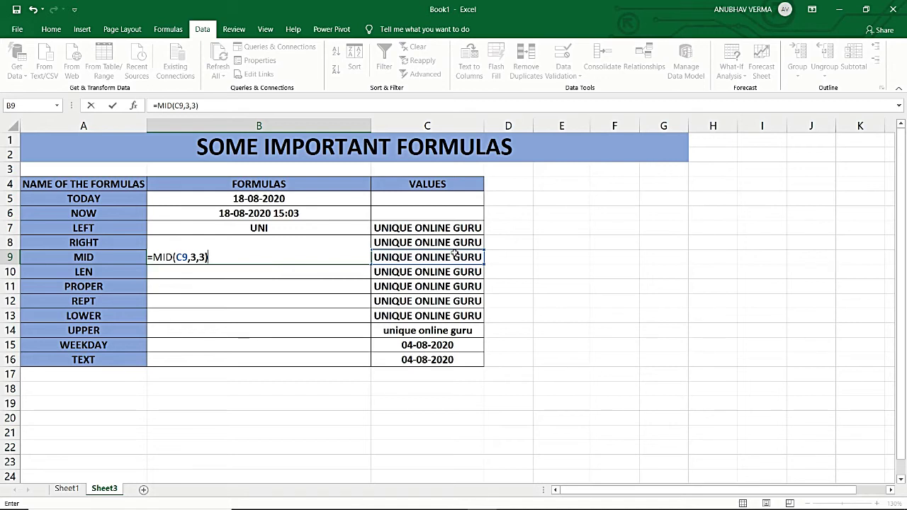
pyautogui.press('Return')
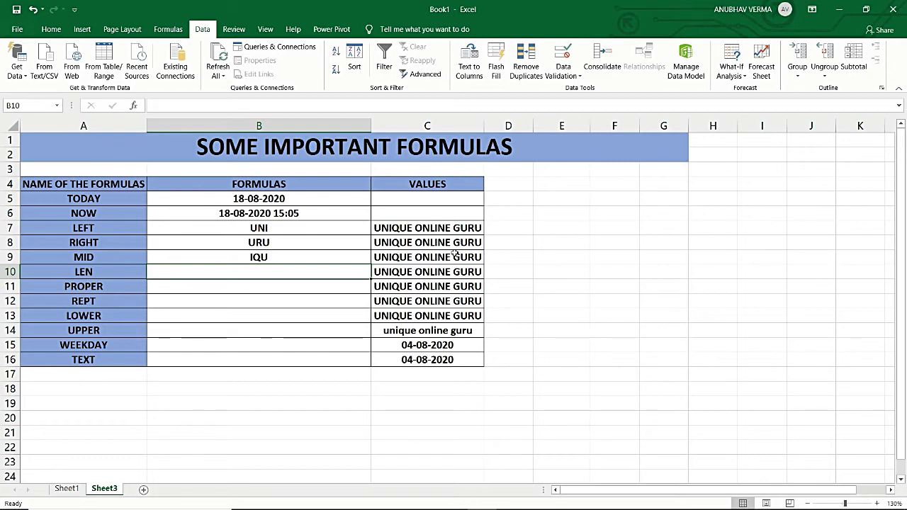
# - Edit the MID formula to =MID(C9,7,3) so it now returns ON
pyautogui.press('Up')
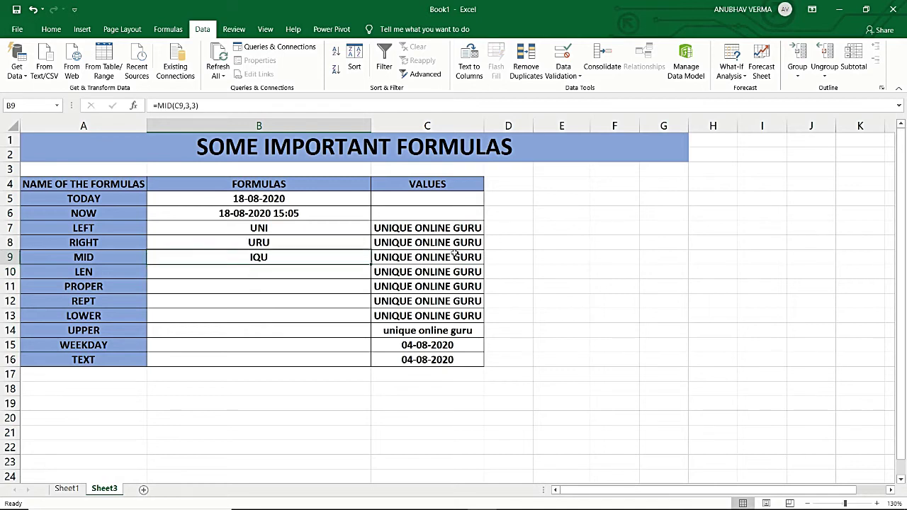
pyautogui.press('F2')
pyautogui.press('BackSpace')
pyautogui.press('BackSpace')
pyautogui.press('BackSpace')
pyautogui.press('BackSpace')
pyautogui.write('7')
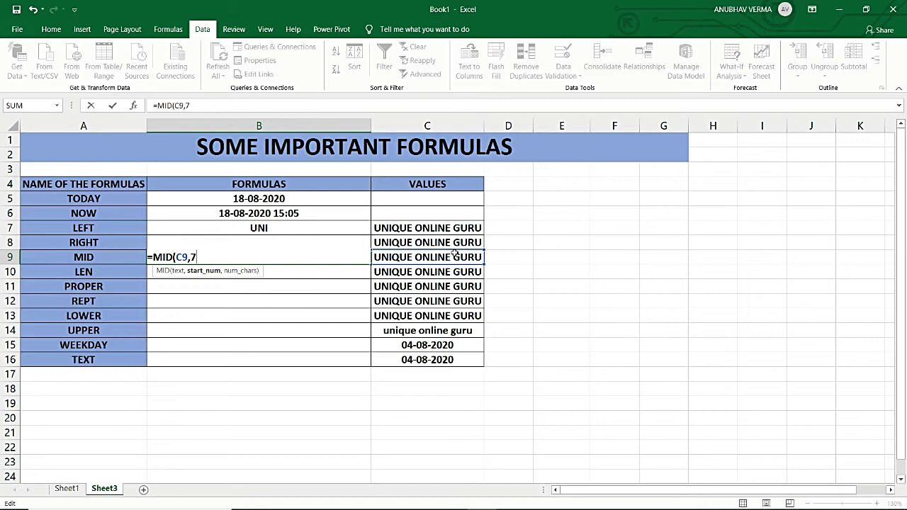
pyautogui.write(',')
pyautogui.write('3)')
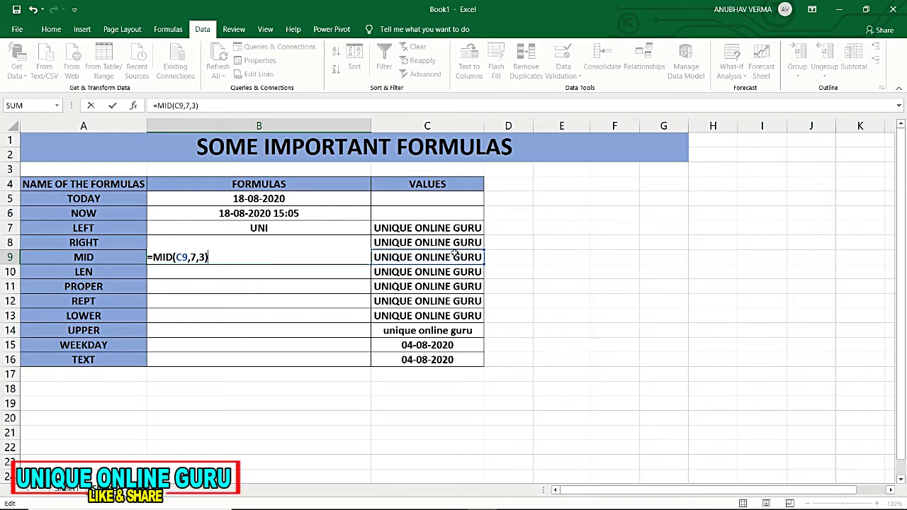
pyautogui.press('Return')
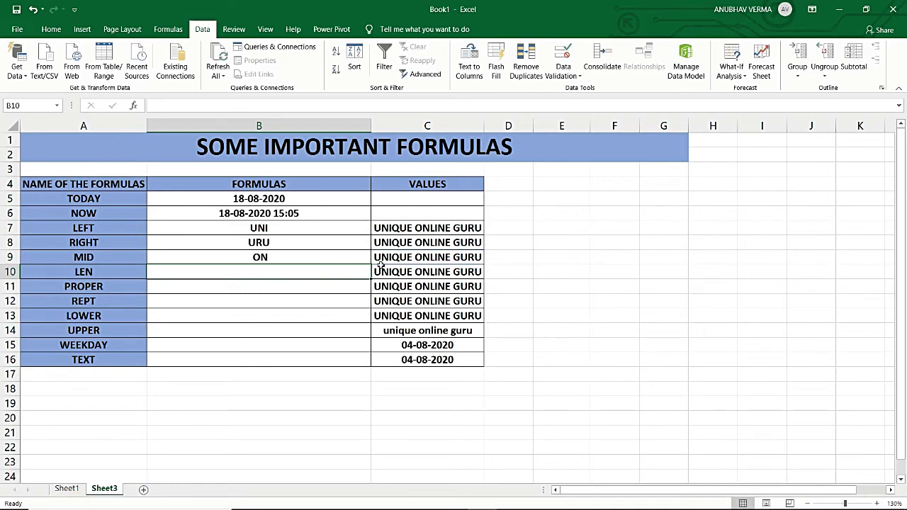
pyautogui.click(366, 258)
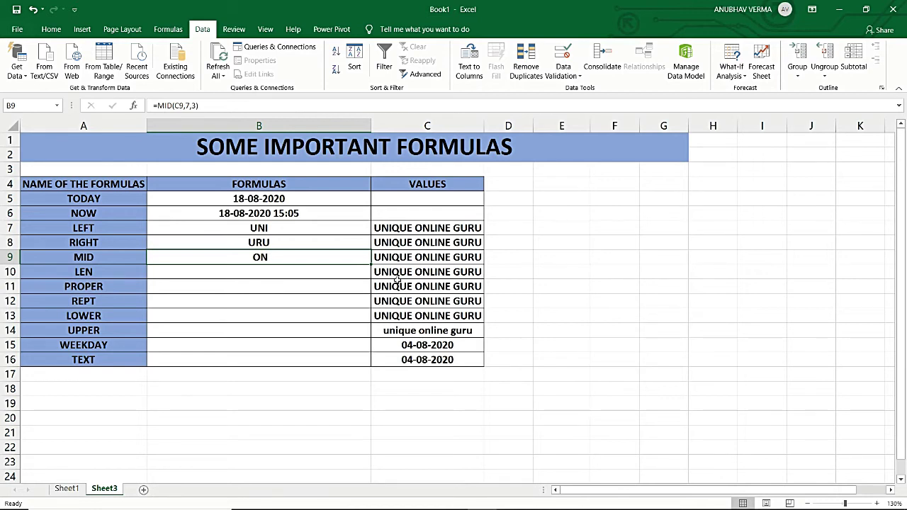
pyautogui.click(328, 268)
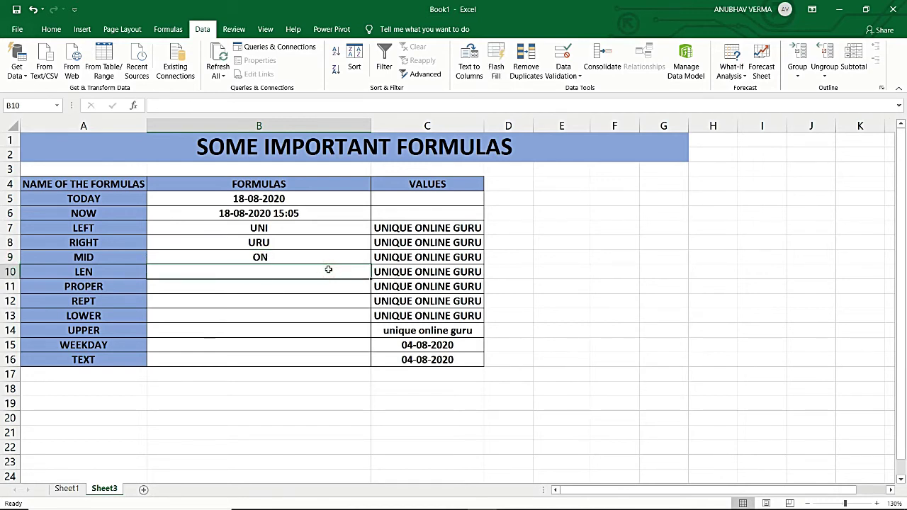
# - Enter =LEN(C10) in the LEN row, returning 18
pyautogui.write('=LE')
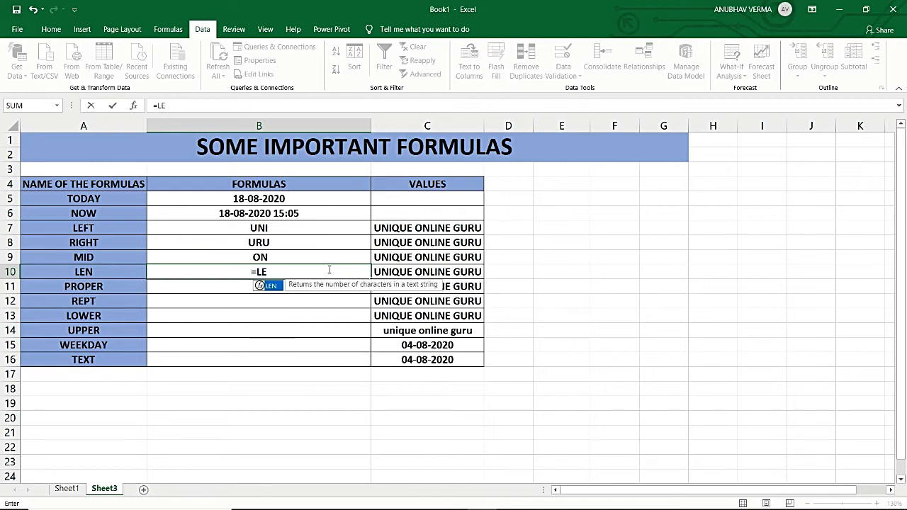
pyautogui.write('N(')
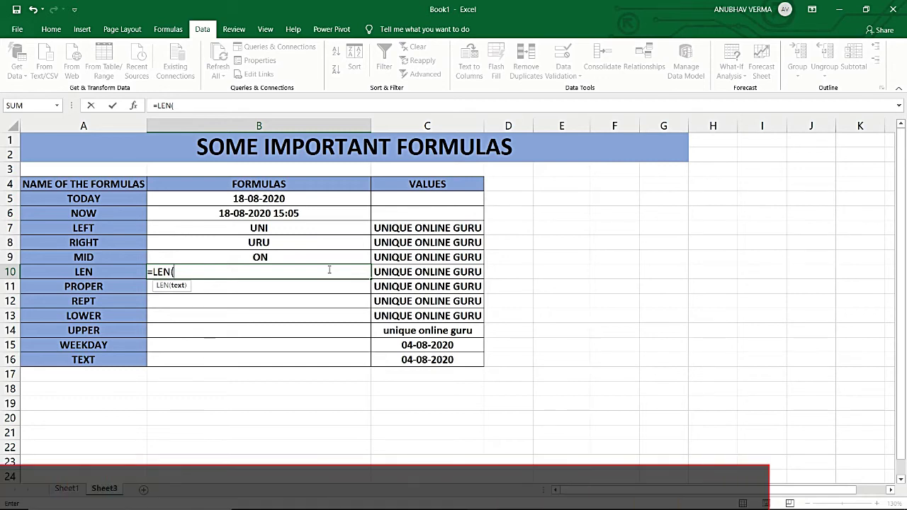
pyautogui.click(383, 278)
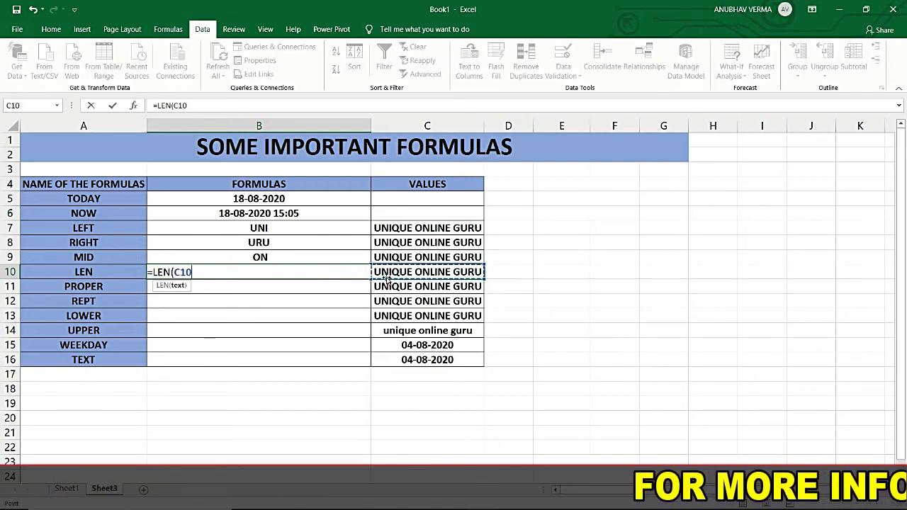
pyautogui.write(')')
pyautogui.press('Return')
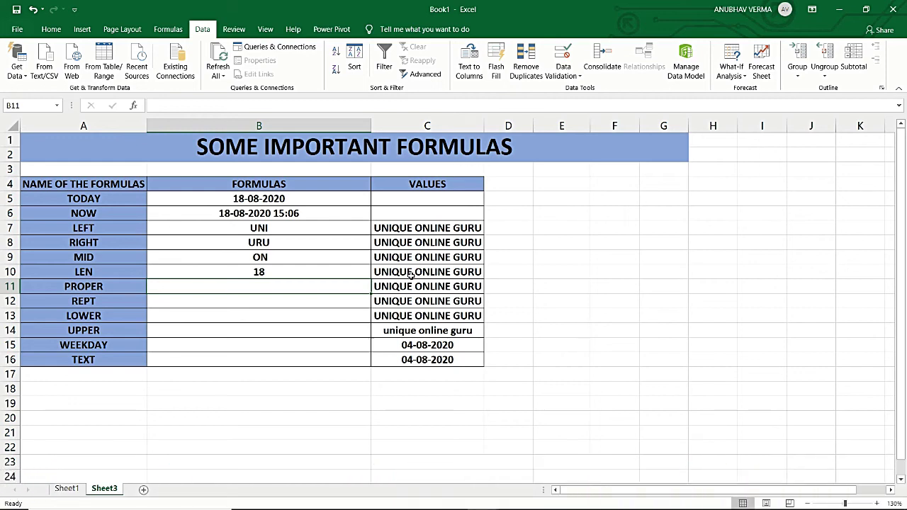
# - Enter =PROPER(C11) in the PROPER row to get Unique Online Guru
pyautogui.write('=PROPER')
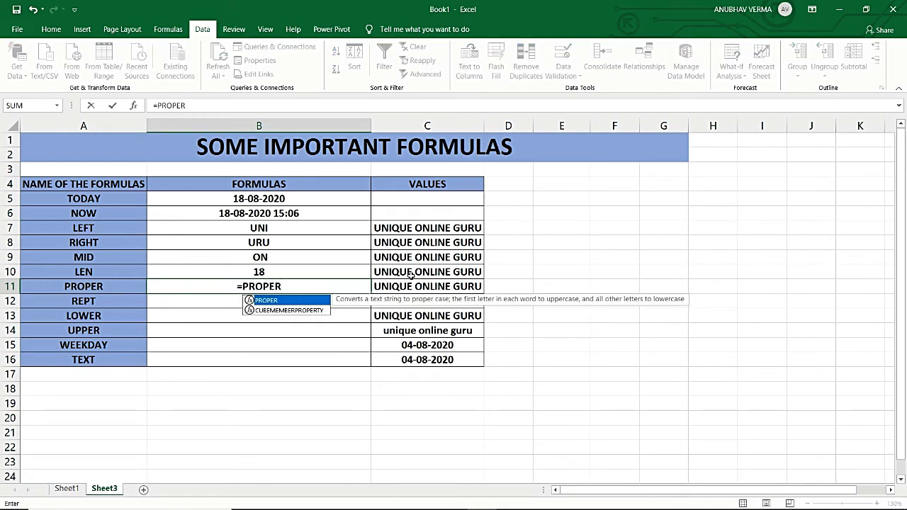
pyautogui.write('(')
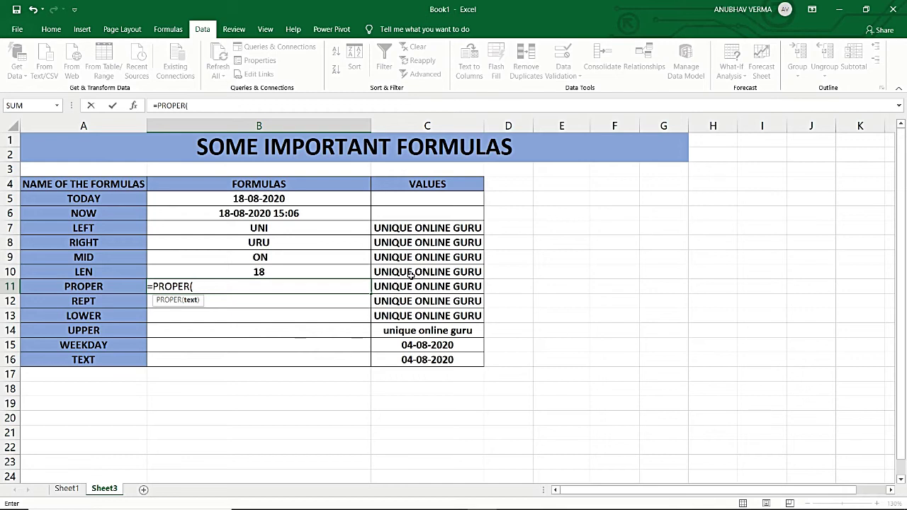
pyautogui.click(448, 287)
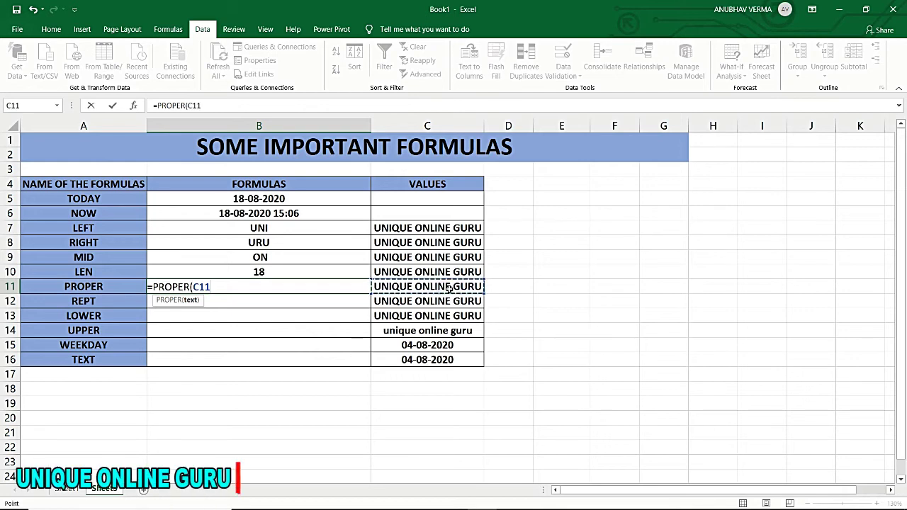
pyautogui.write(')')
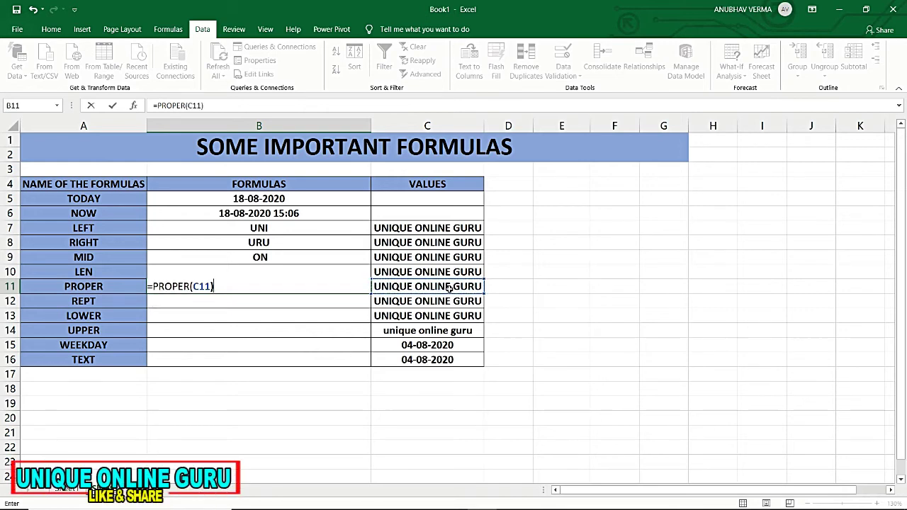
pyautogui.press('Return')
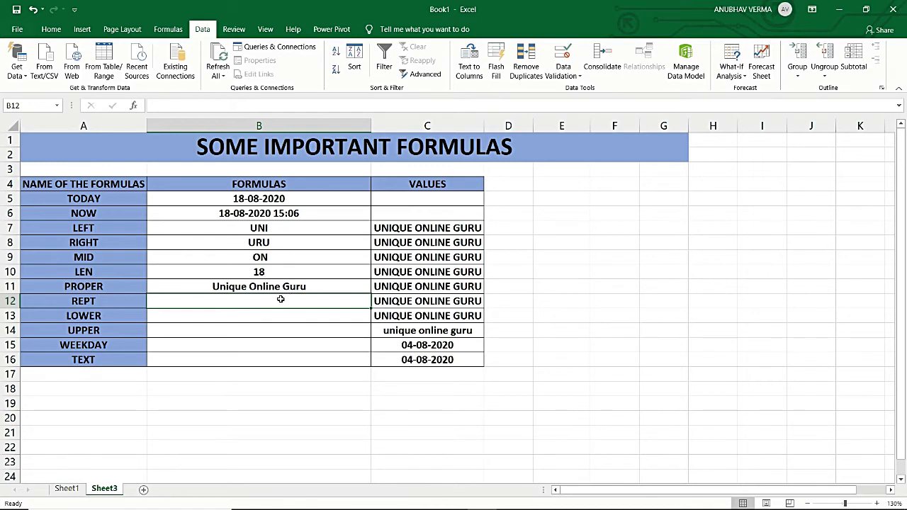
# - Replace a plain REPT entry with =REPT(C12,2) in the REPT row
pyautogui.write('RE')
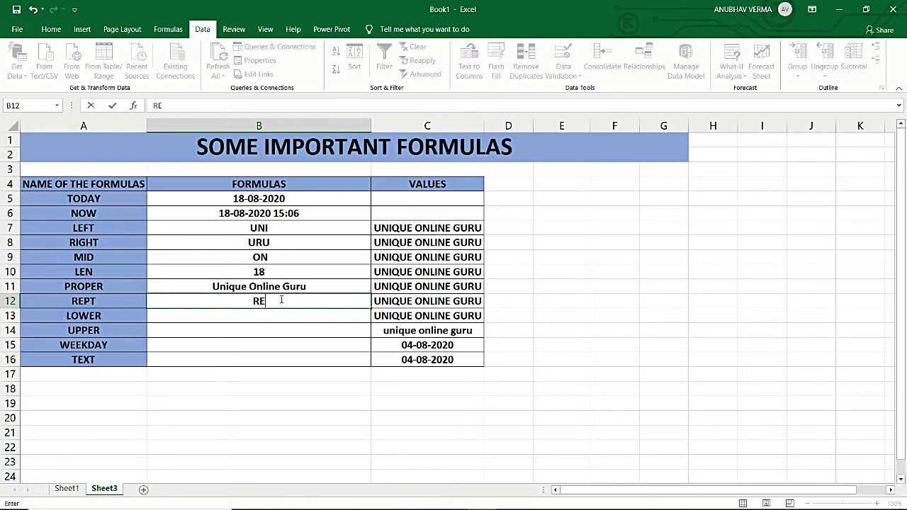
pyautogui.write('PT')
pyautogui.press('Tab')
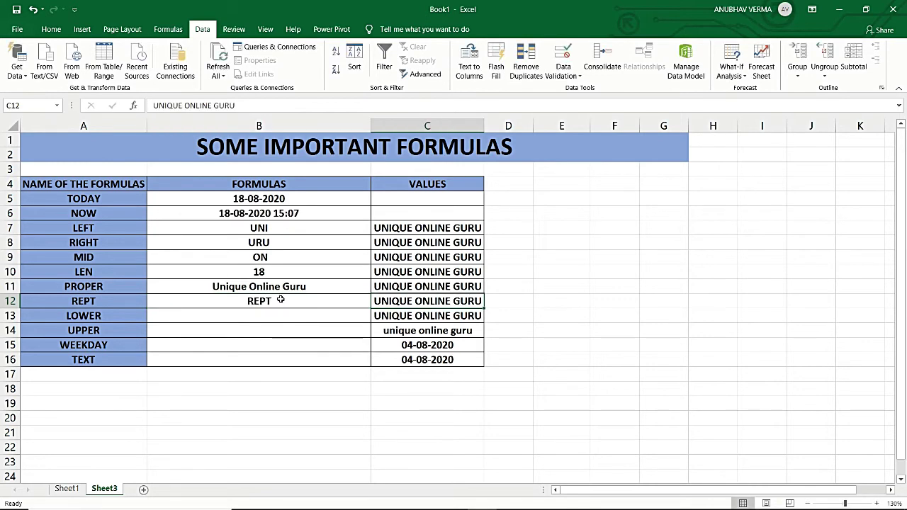
pyautogui.click(279, 299)
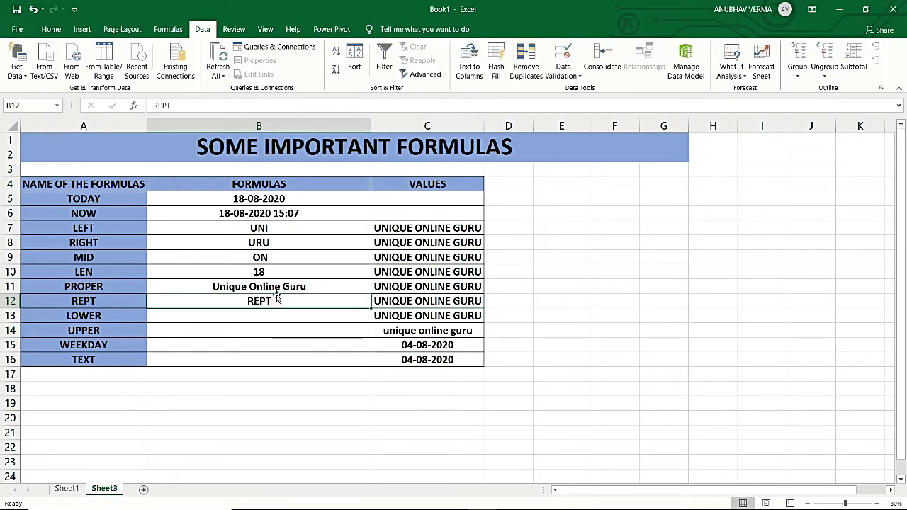
pyautogui.write('=REPT(')
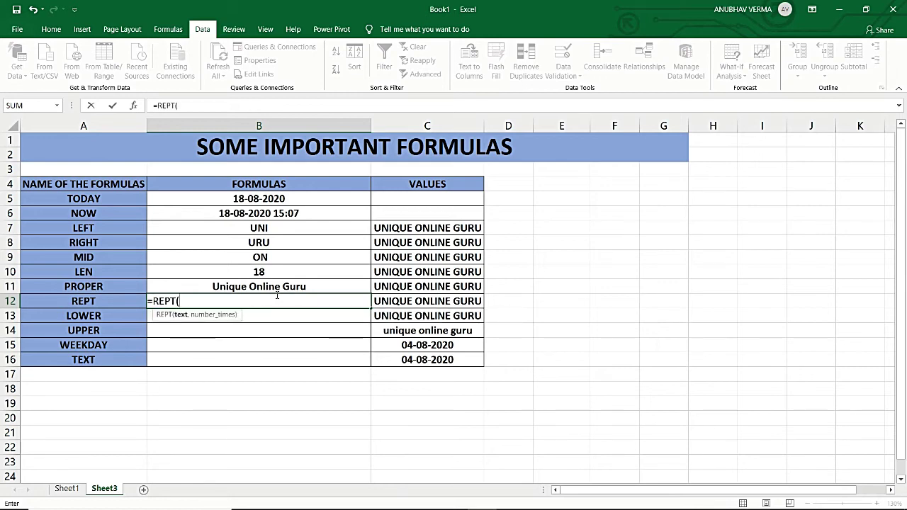
pyautogui.click(380, 302)
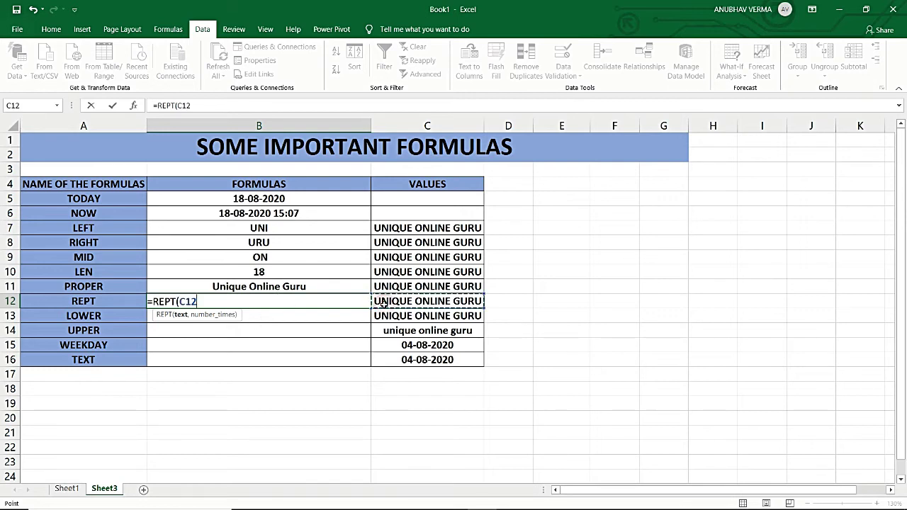
pyautogui.write(',')
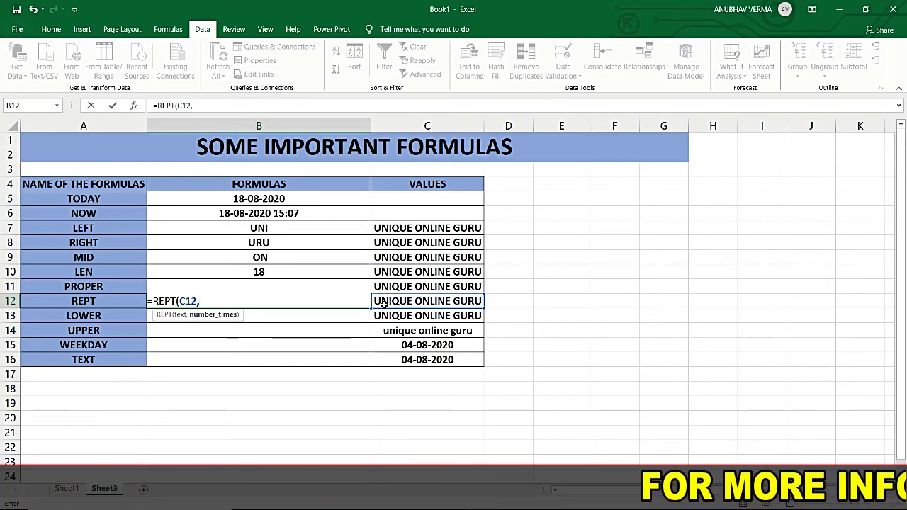
pyautogui.write('2)')
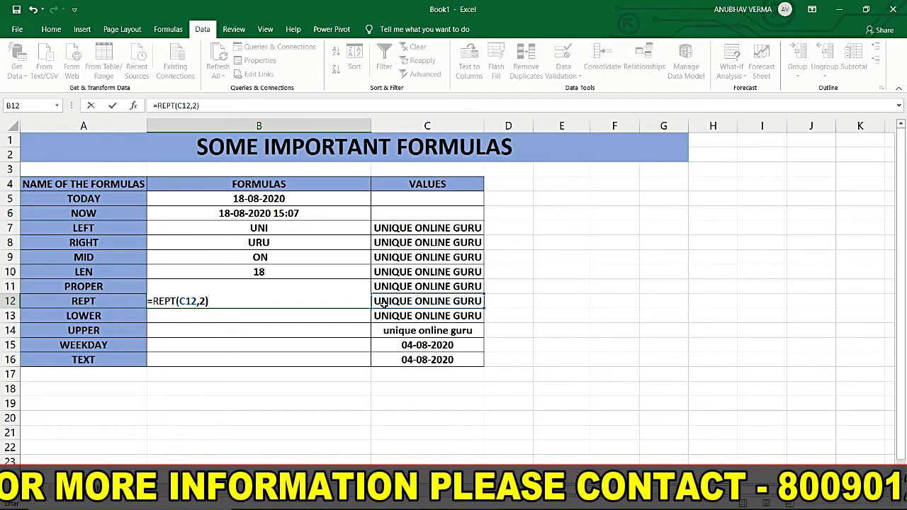
pyautogui.press('Return')
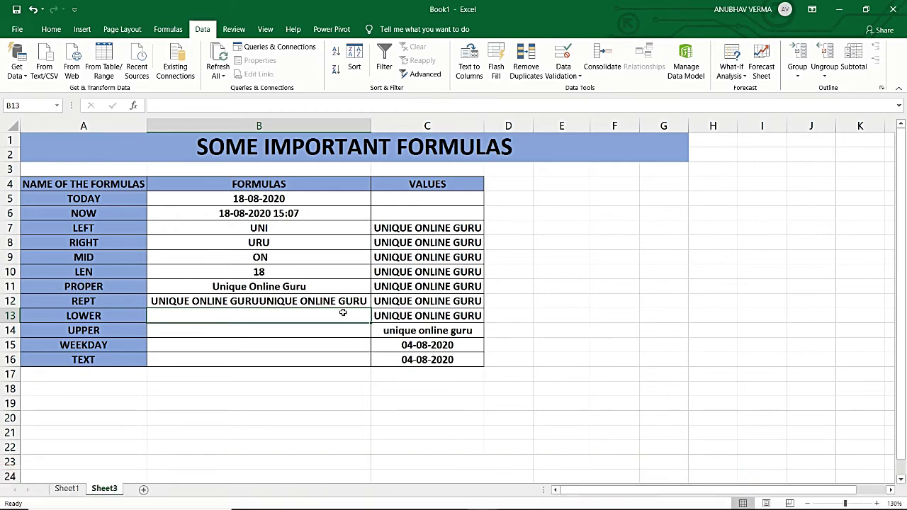
# - Enter =LOWER(C13) in the LOWER row, returning unique online guru
pyautogui.write('=LO')
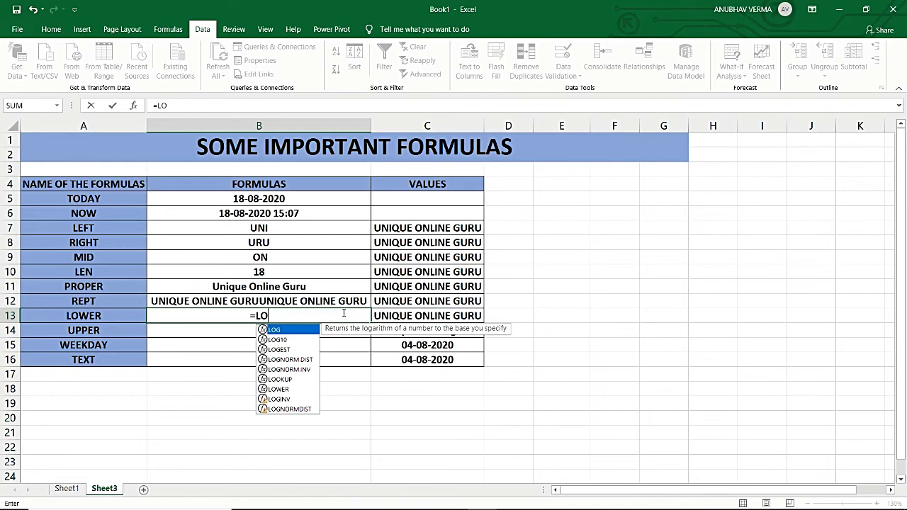
pyautogui.write('WER(')
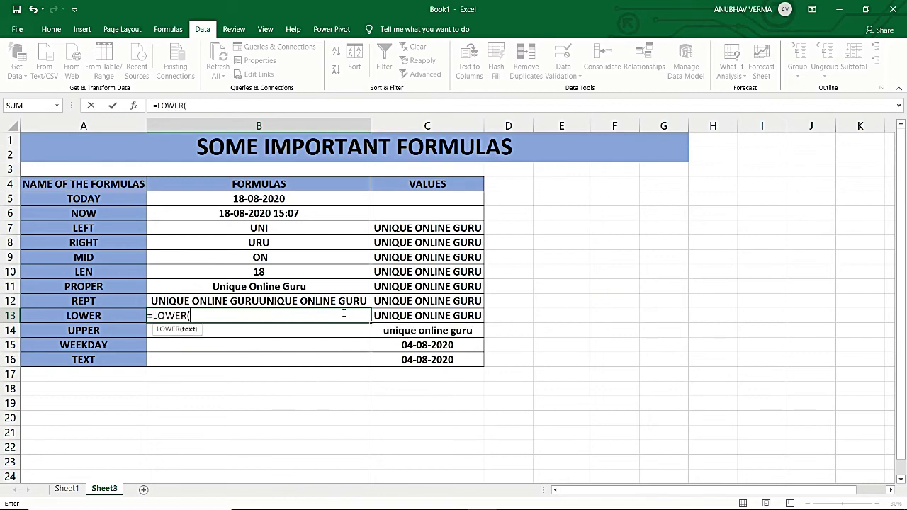
pyautogui.click(417, 319)
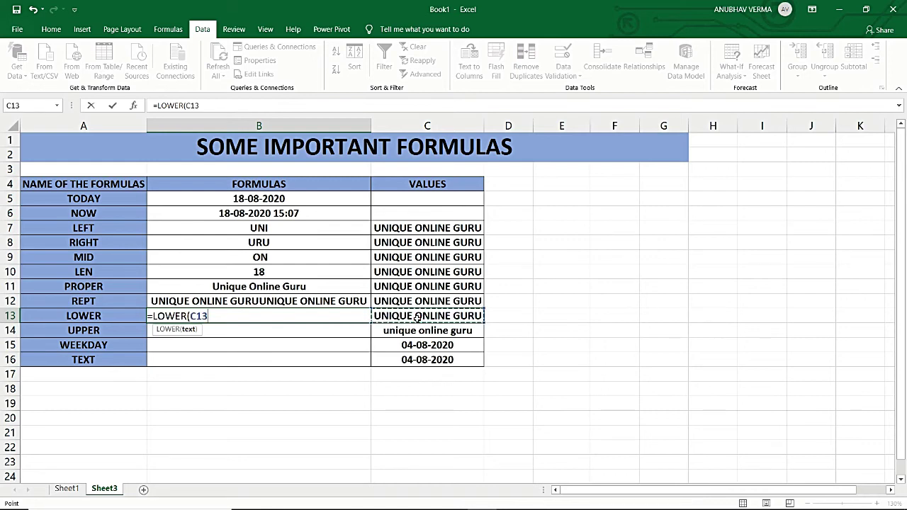
pyautogui.write(')')
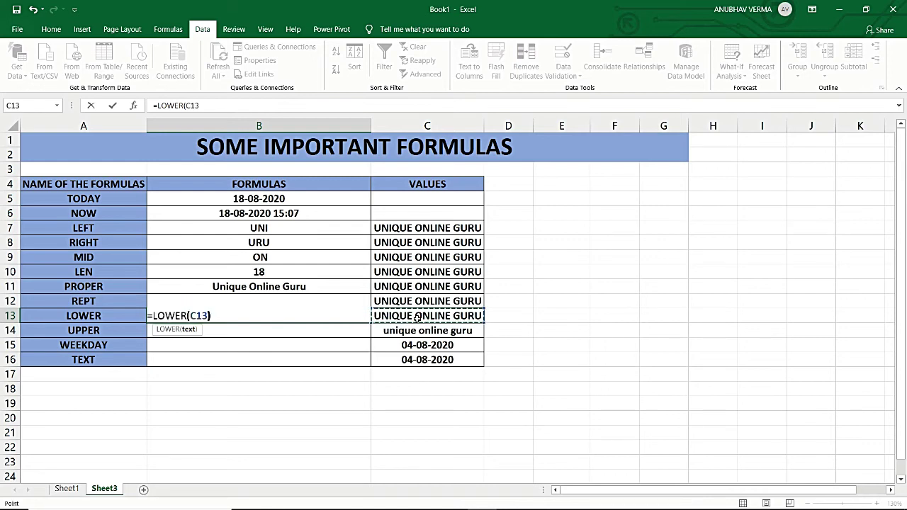
pyautogui.press('Return')
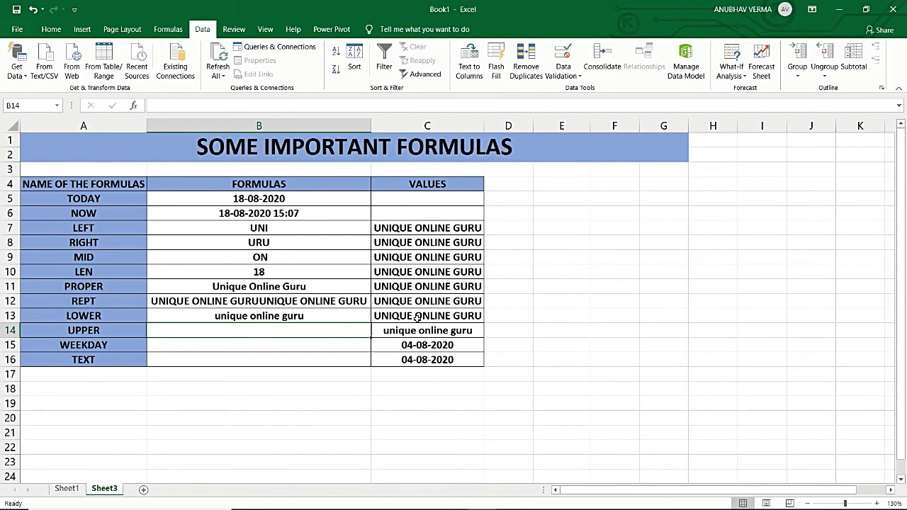
# - Enter =UPPER(C14) in the UPPER row, returning UNIQUE ONLINE GURU
pyautogui.write('=')
pyautogui.write('UPPER(')
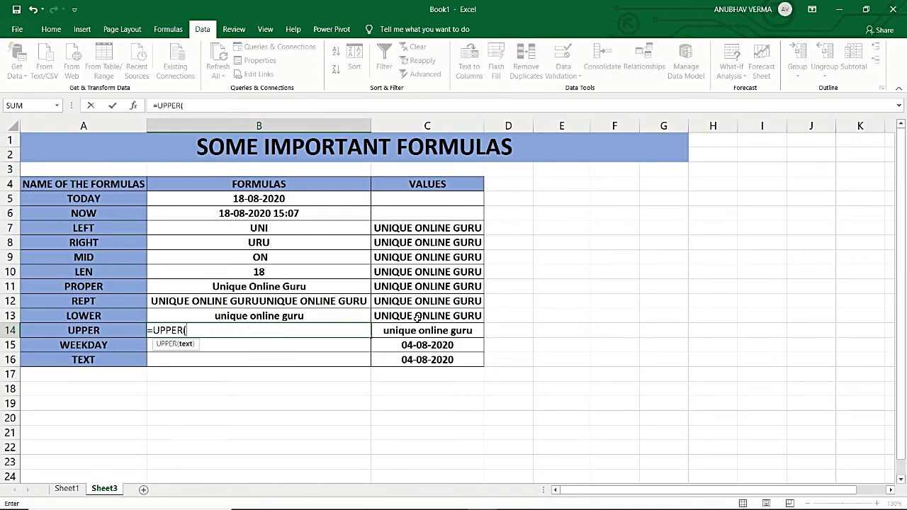
pyautogui.click(418, 328)
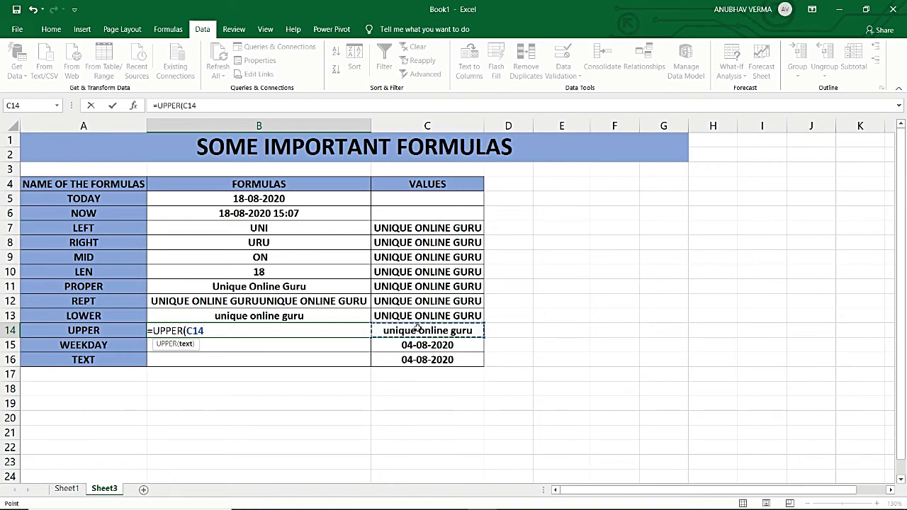
pyautogui.write(')')
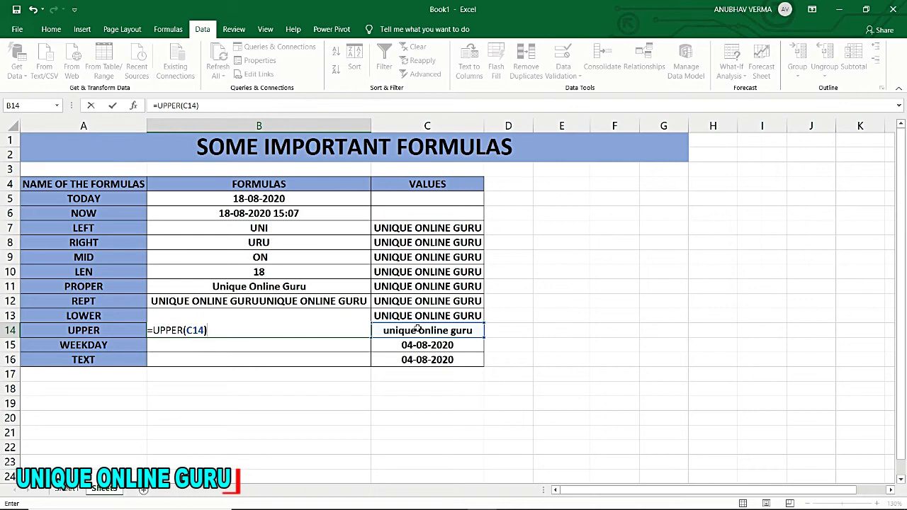
pyautogui.press('Return')
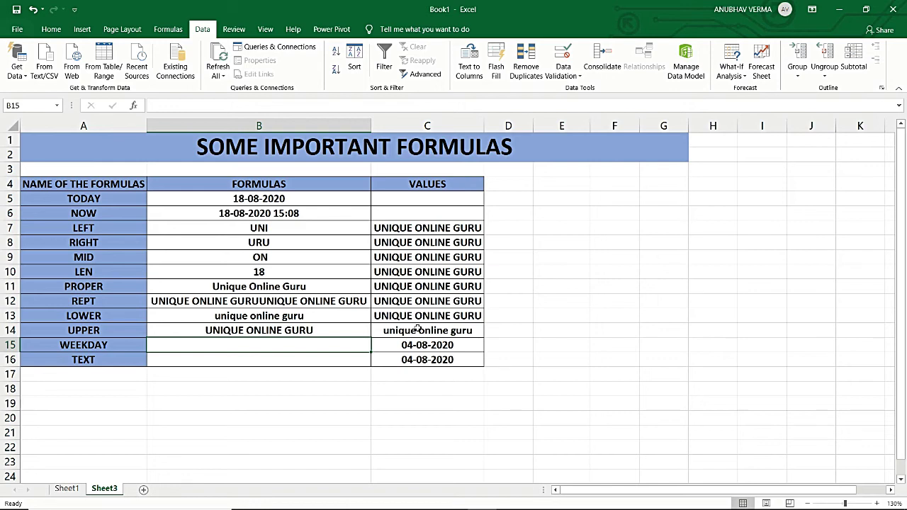
# - Enter =WEEKDAY(C15,1) in B15 so Sunday counts as 1, returning 3
pyautogui.write('=WEE')
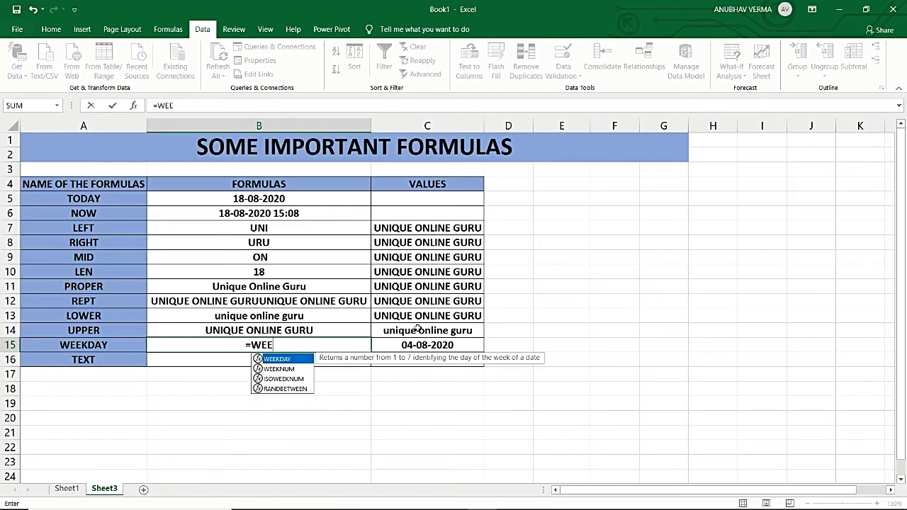
pyautogui.press('Tab')
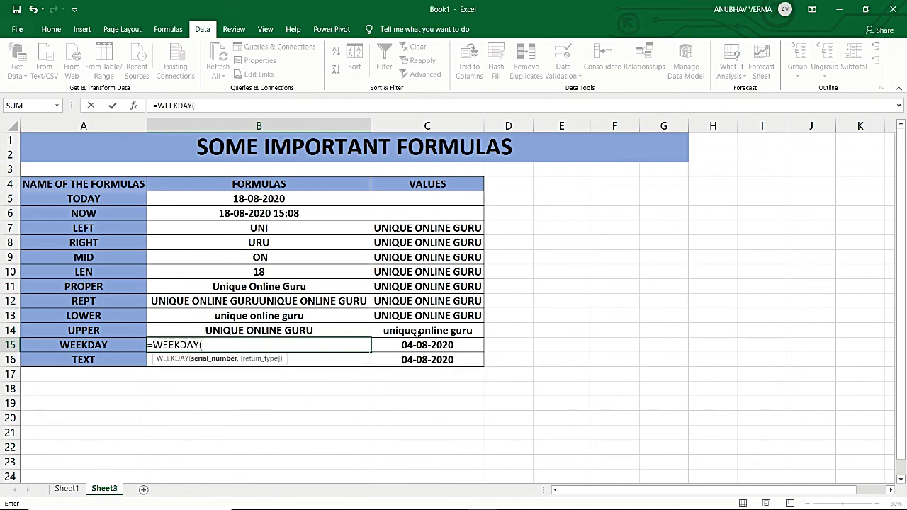
pyautogui.click(425, 344)
pyautogui.write(',')
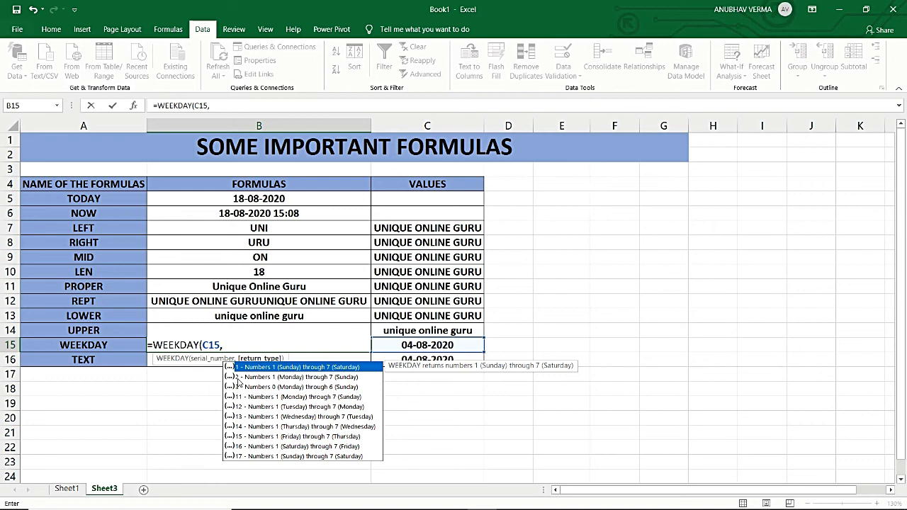
pyautogui.click(269, 380)
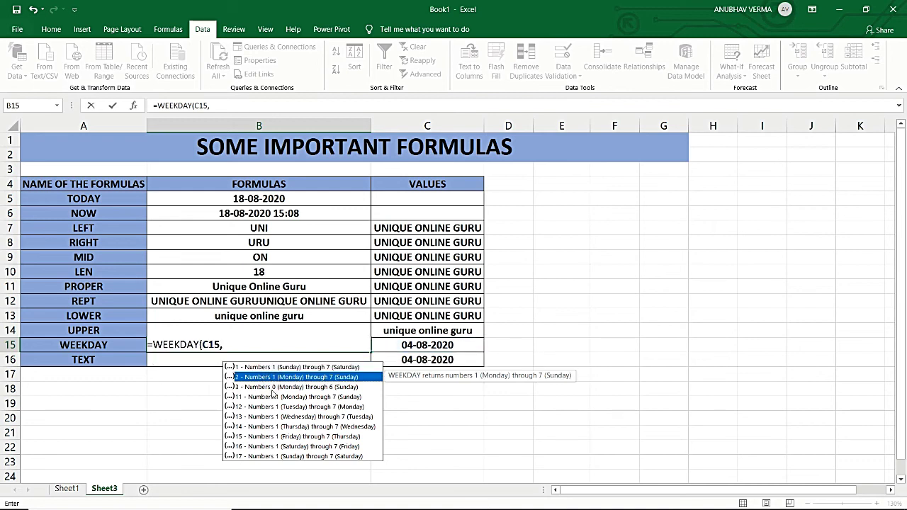
pyautogui.click(240, 388)
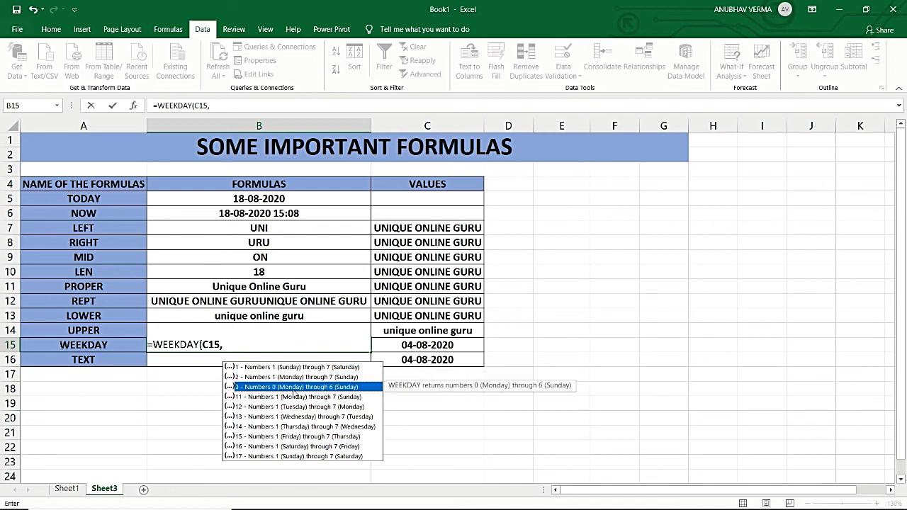
pyautogui.click(261, 367)
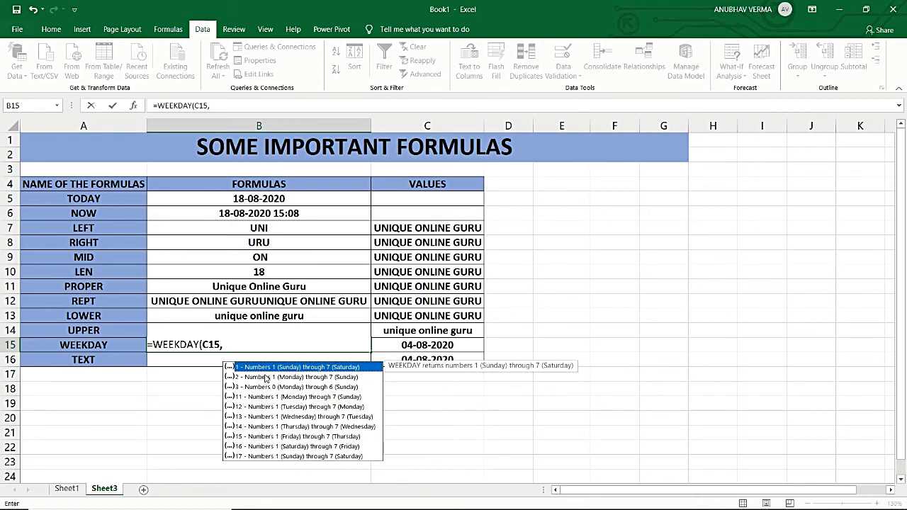
pyautogui.press('Tab')
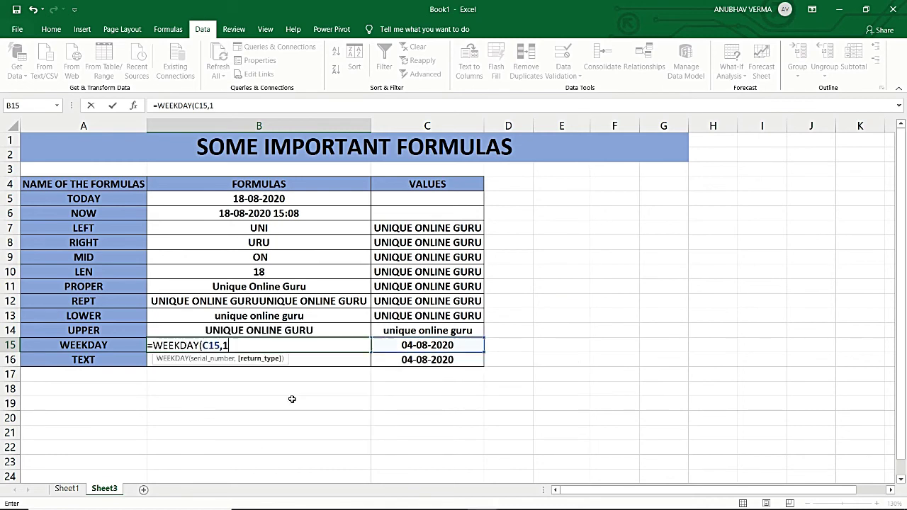
pyautogui.write(')')
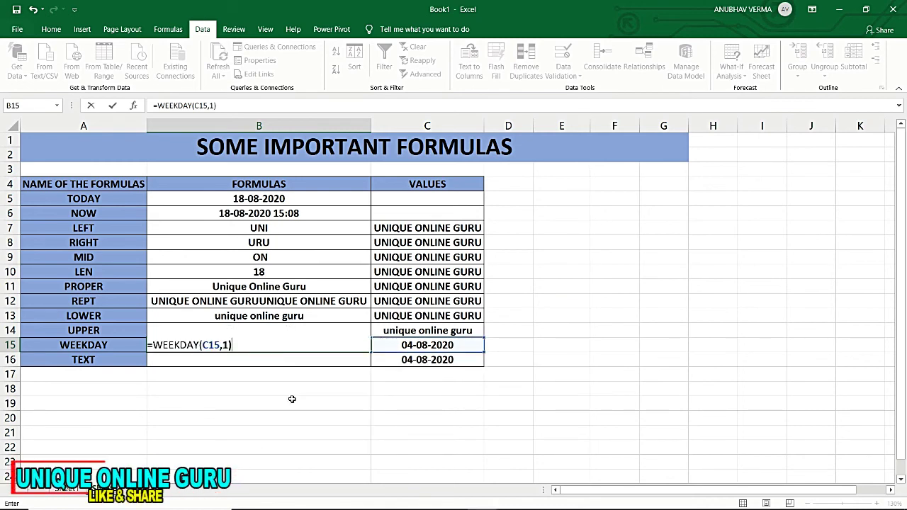
pyautogui.press('Return')
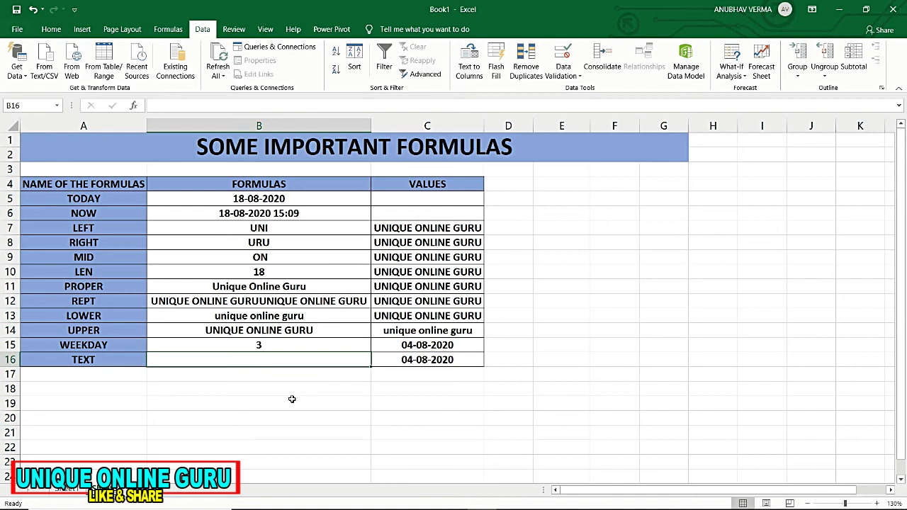
# - Enter =TEXT(C16,"DDDD") in B16 to show the weekday name Tuesday
pyautogui.click(311, 343)
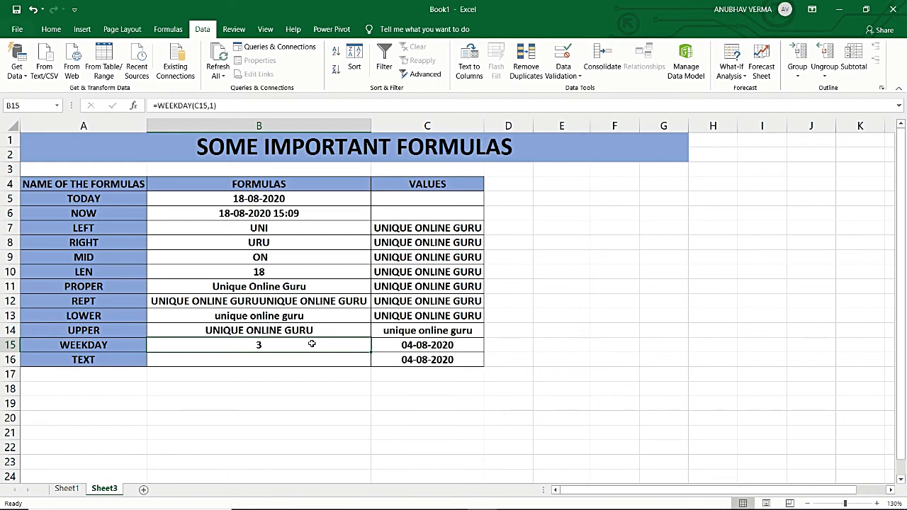
pyautogui.click(312, 360)
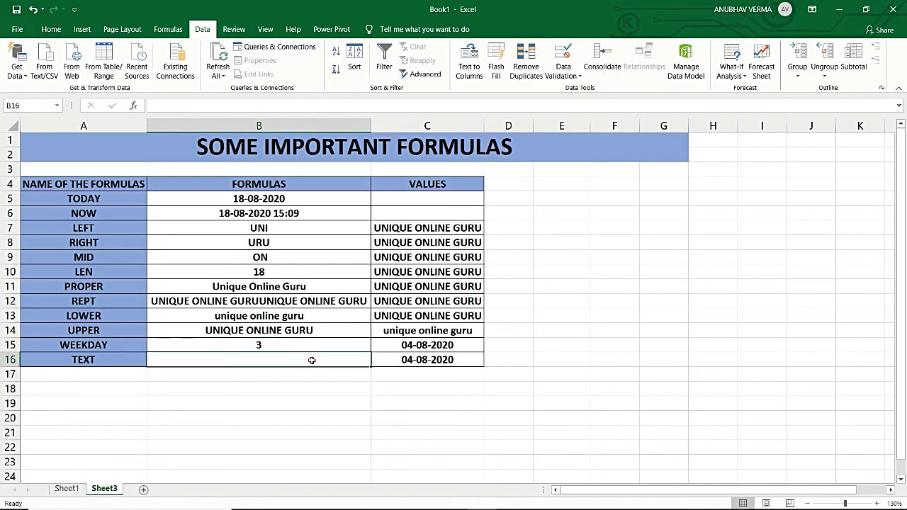
pyautogui.write('=TEX')
pyautogui.press('Tab')
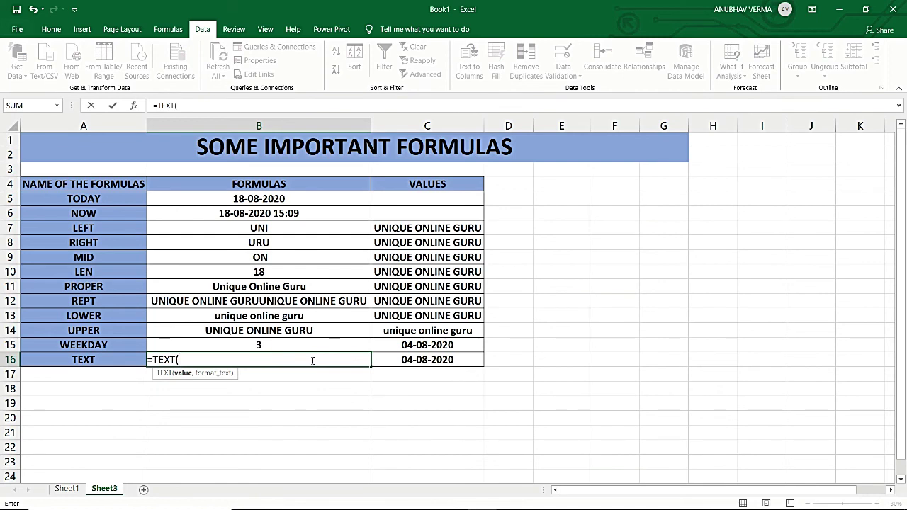
pyautogui.click(394, 362)
pyautogui.write(',')
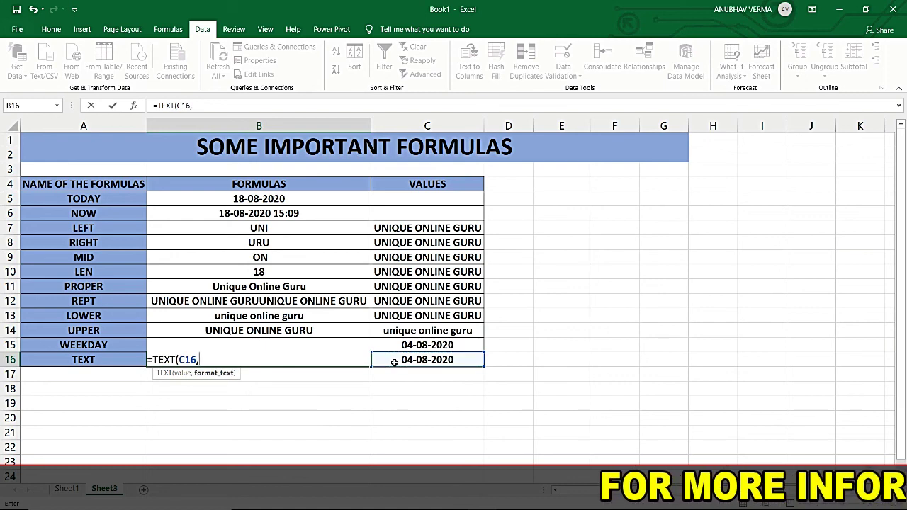
pyautogui.write('"')
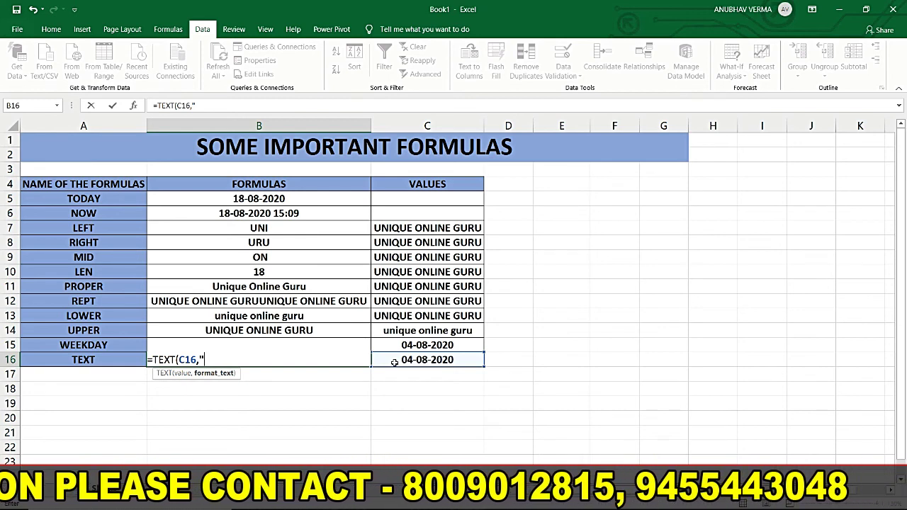
pyautogui.write('DDDD')
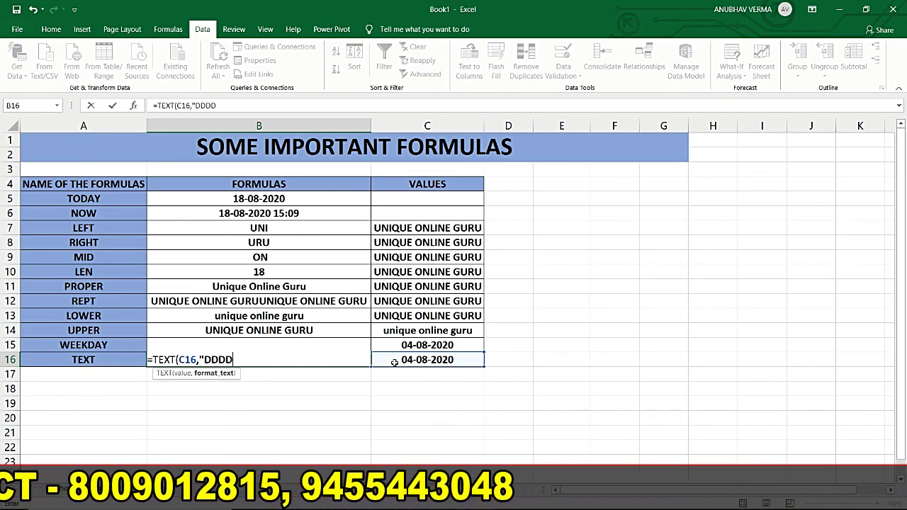
pyautogui.write('"')
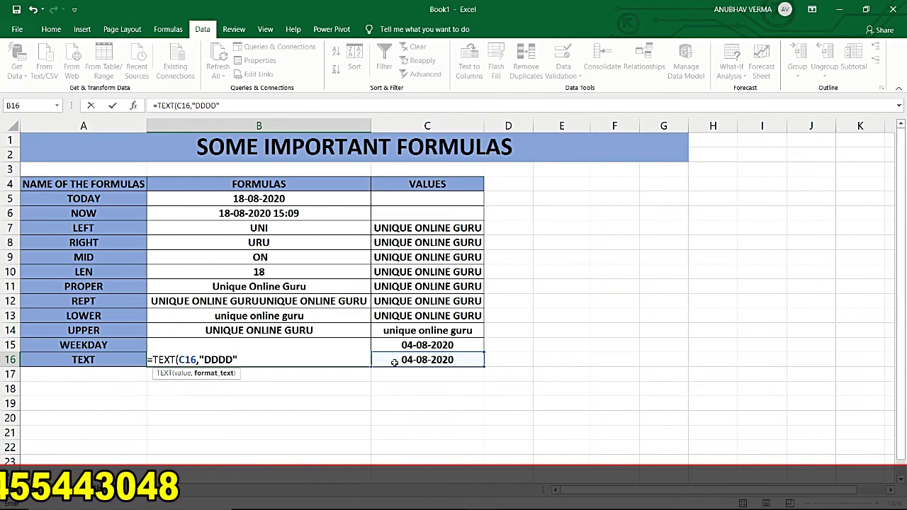
pyautogui.write(')')
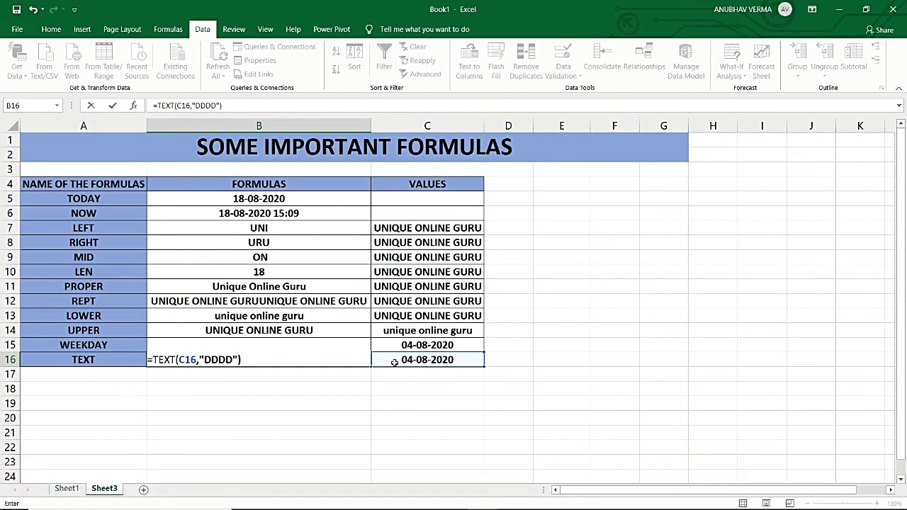
pyautogui.press('Return')
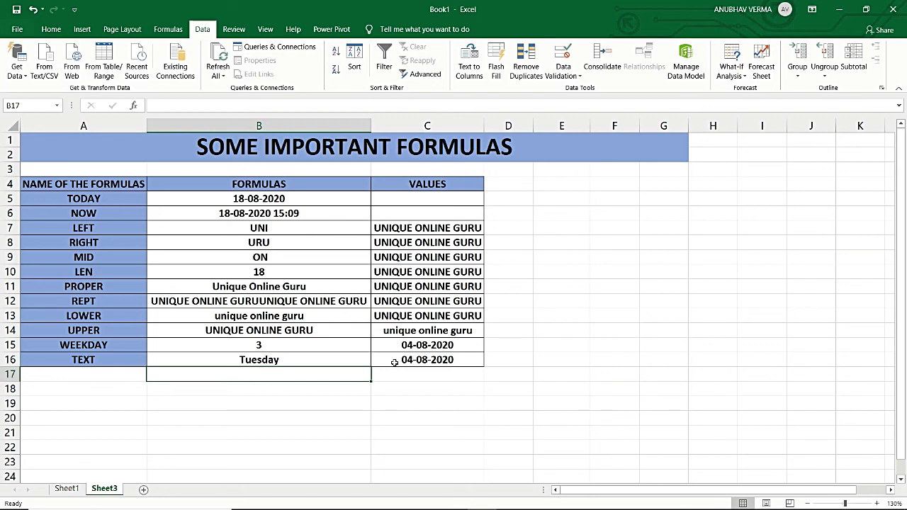
pyautogui.click(293, 212)
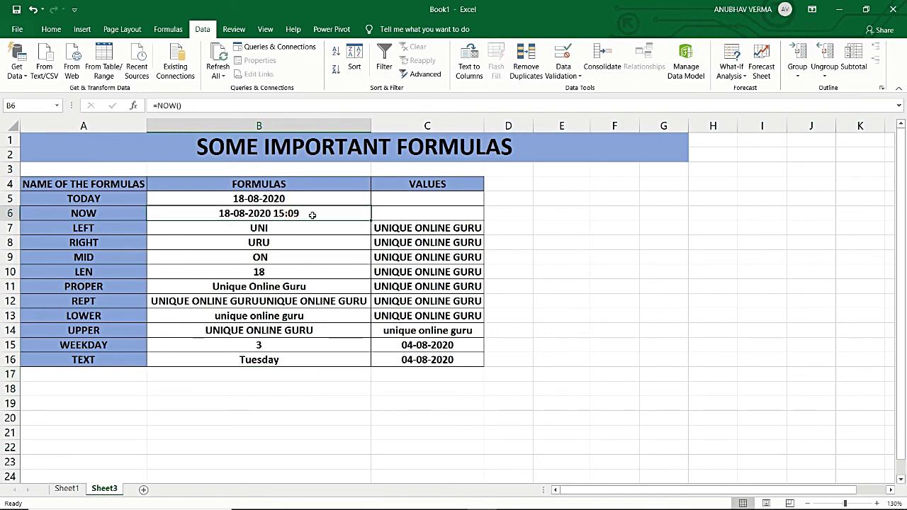